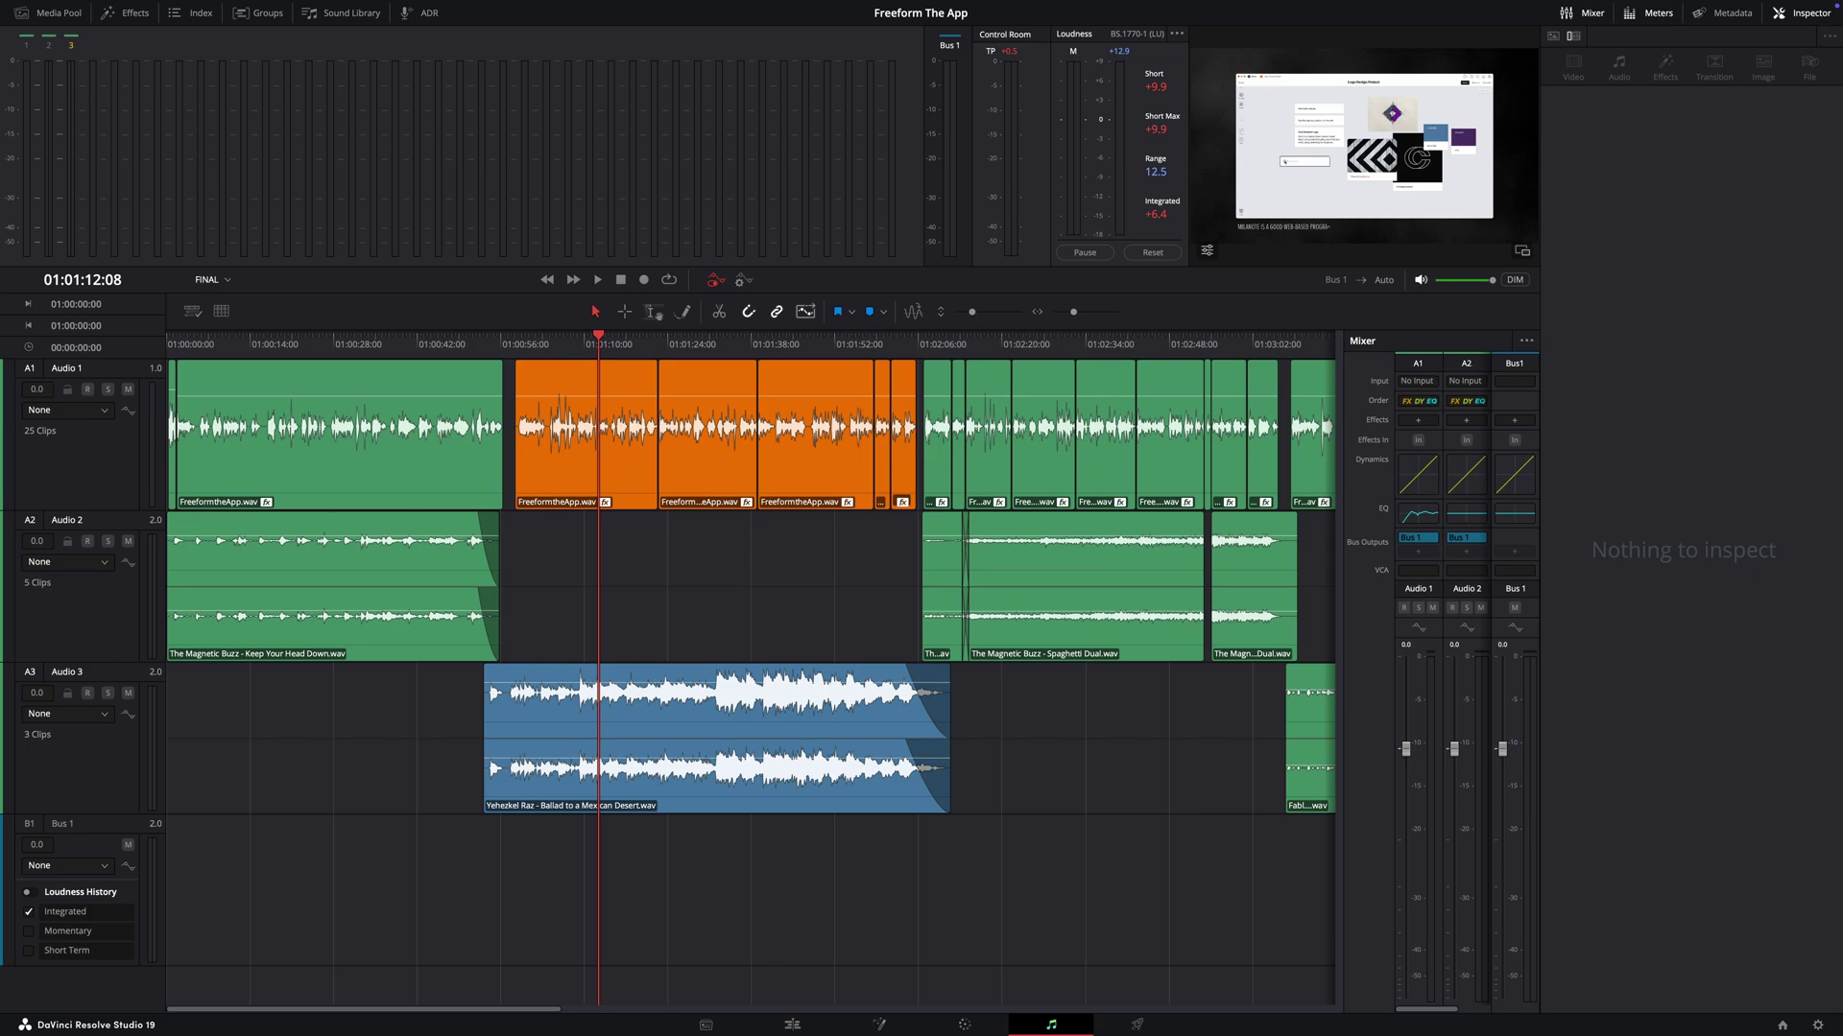
Step: Play the 'Freeform The App' timeline briefly to hear the current mix, then stop it
mouse_move(912, 672)
key(space)
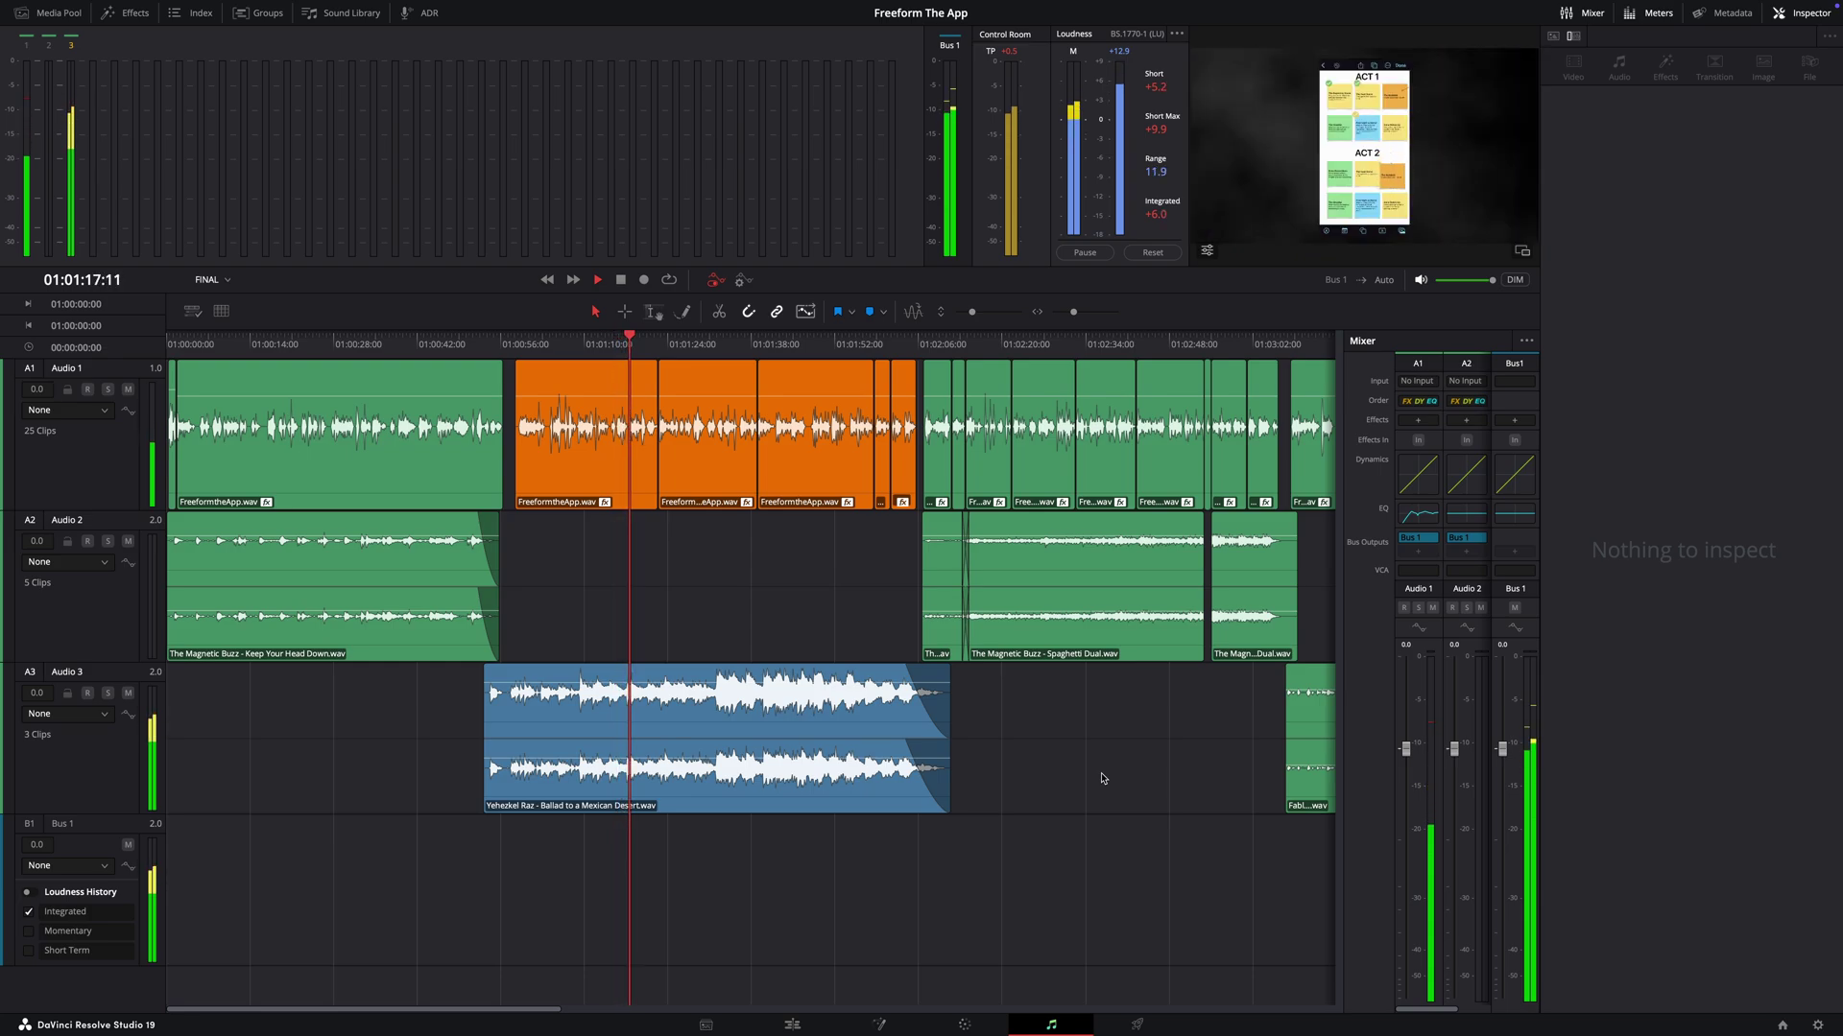
key(space)
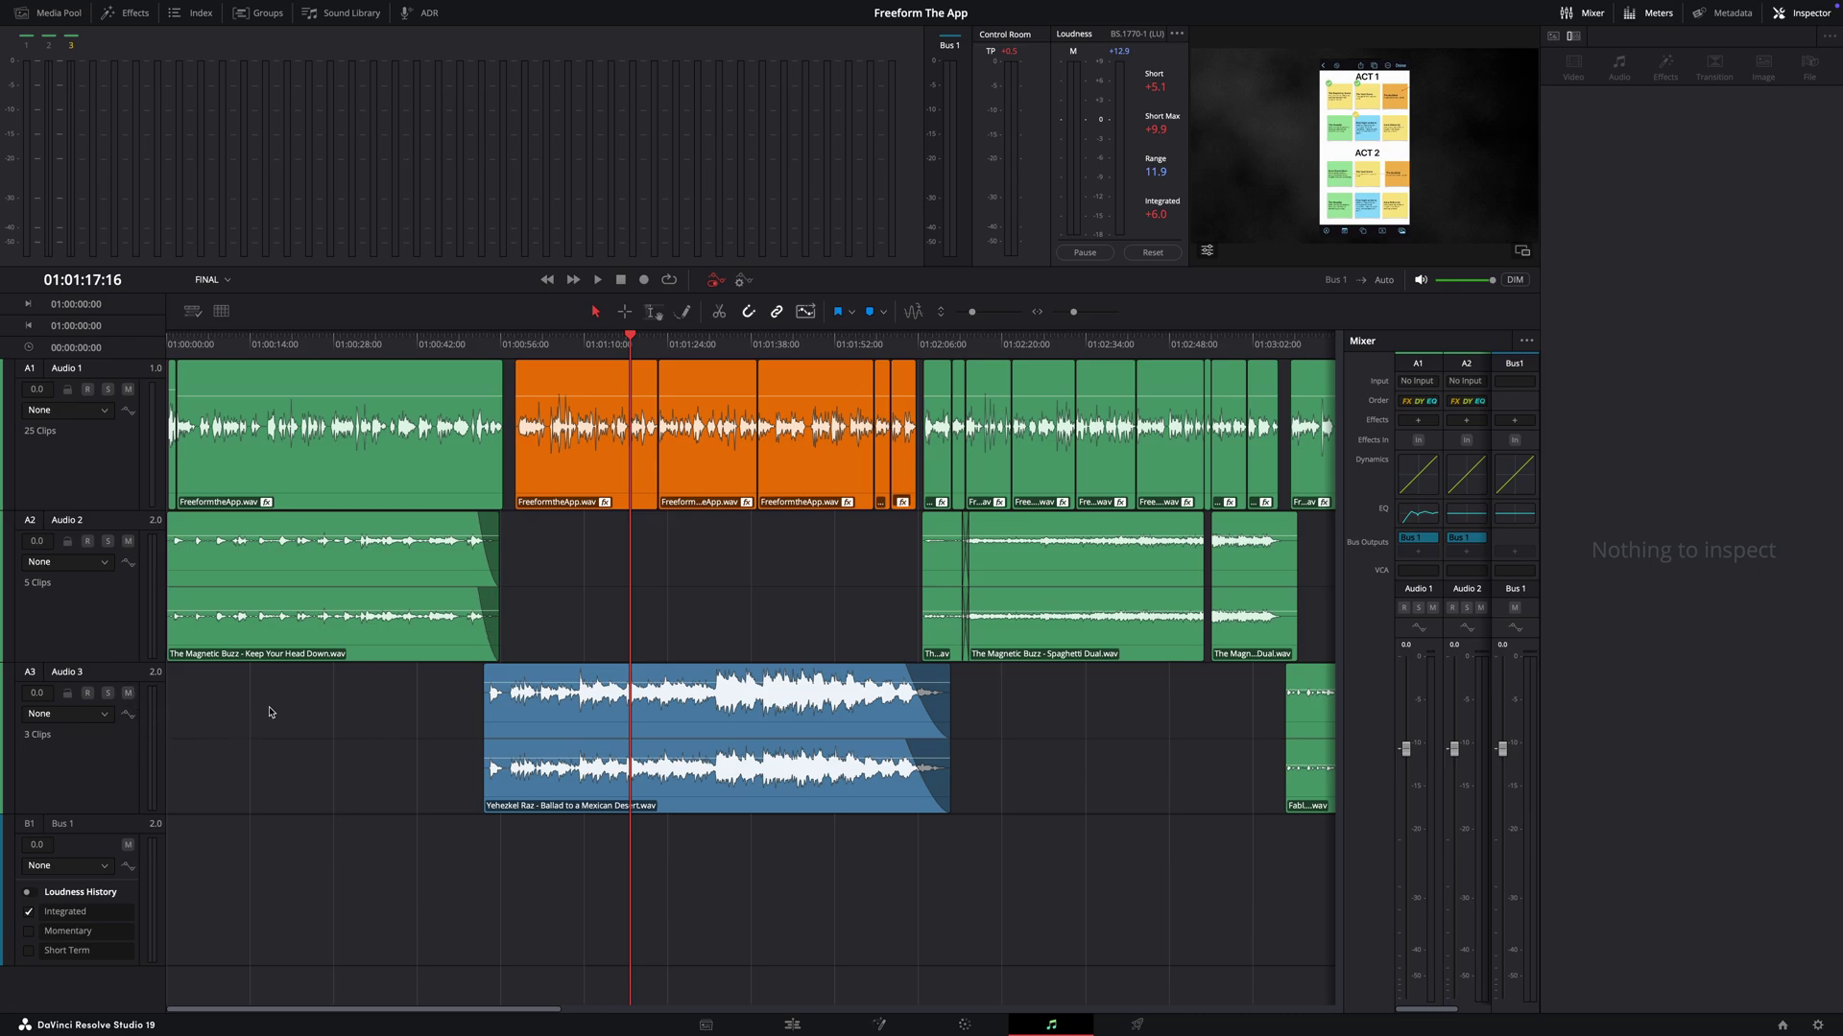
click(93, 772)
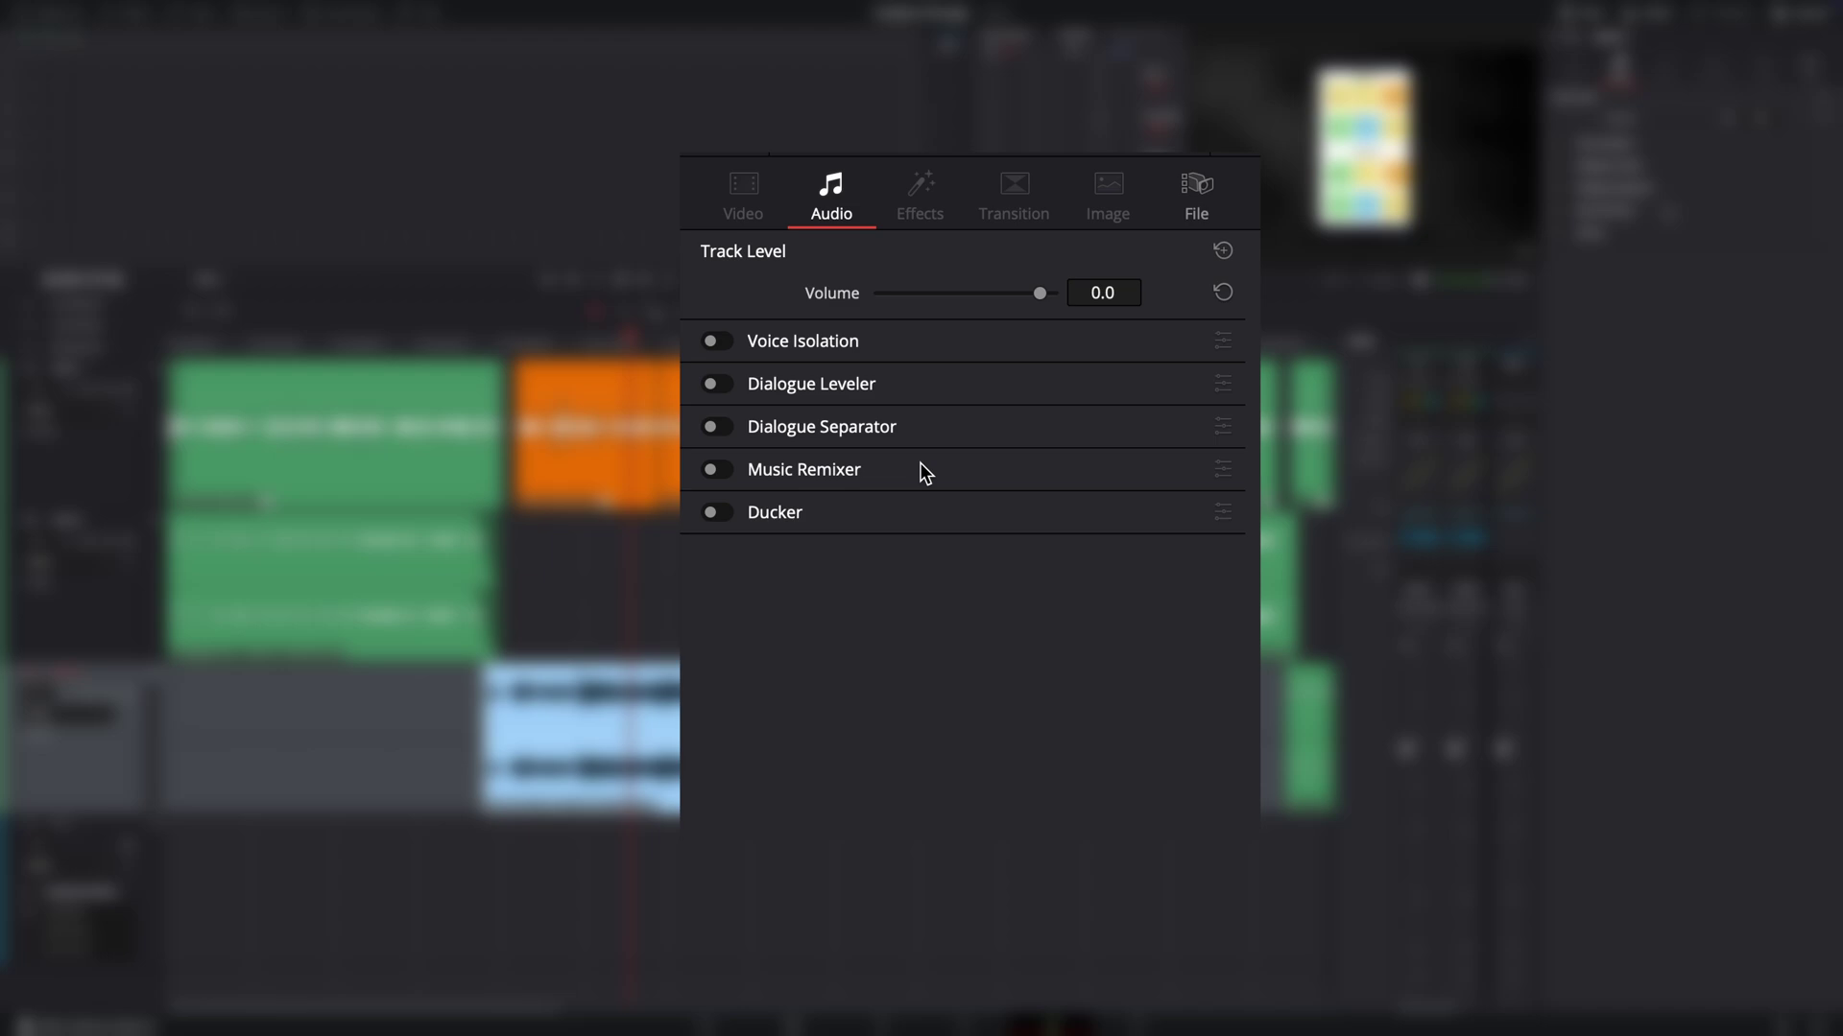
Step: Switch on Audio 3's Ducker keyed to Audio 1, trying Audio 2 as a second source then removing it
click(711, 514)
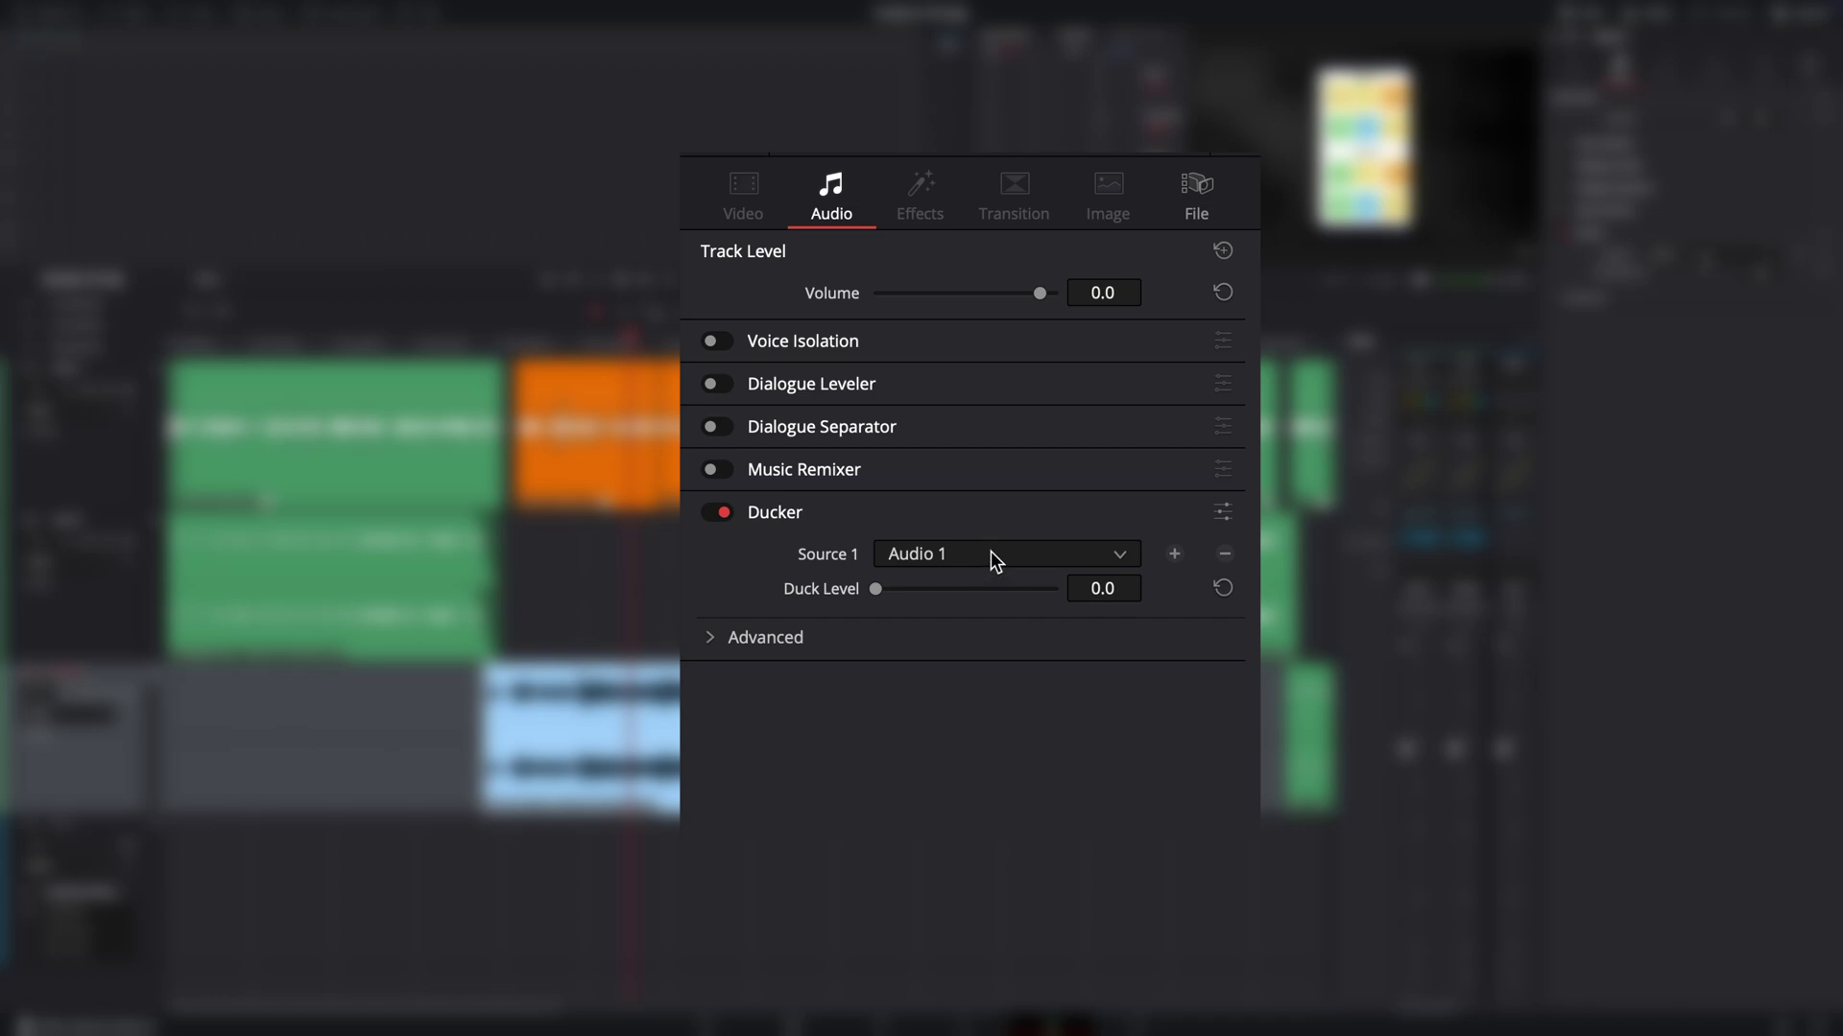
click(925, 555)
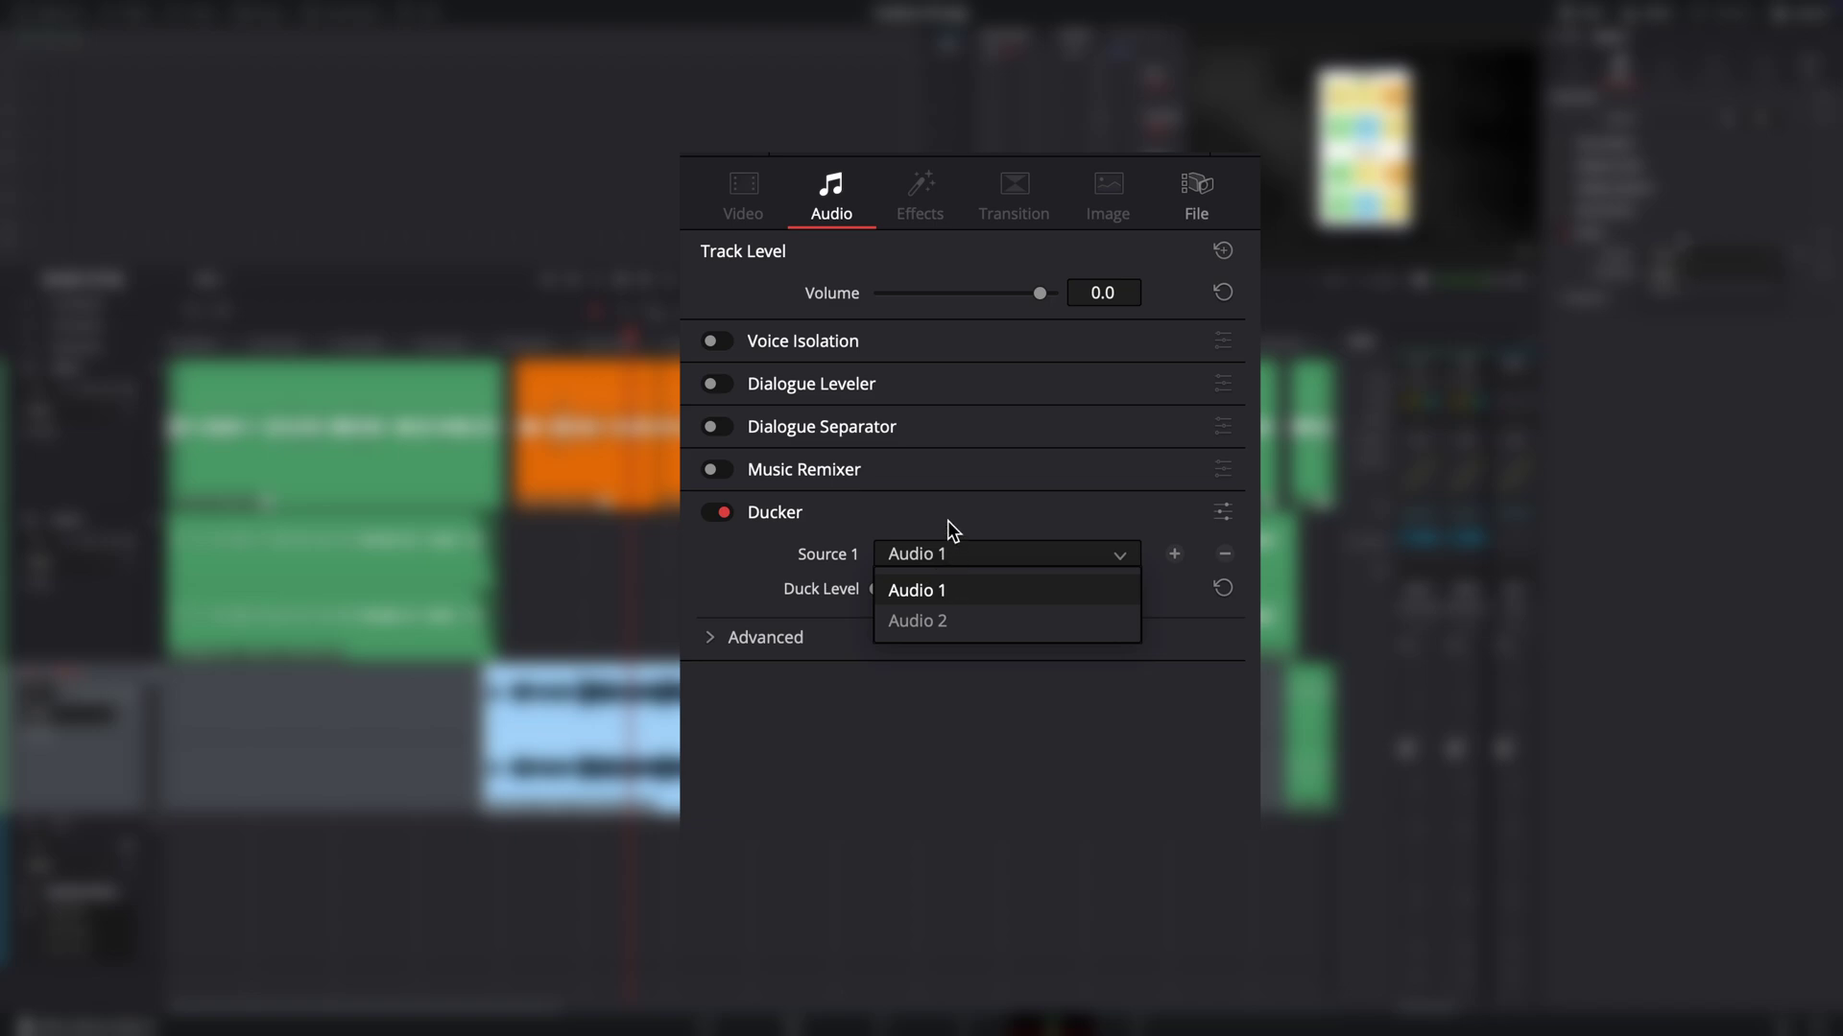
click(996, 480)
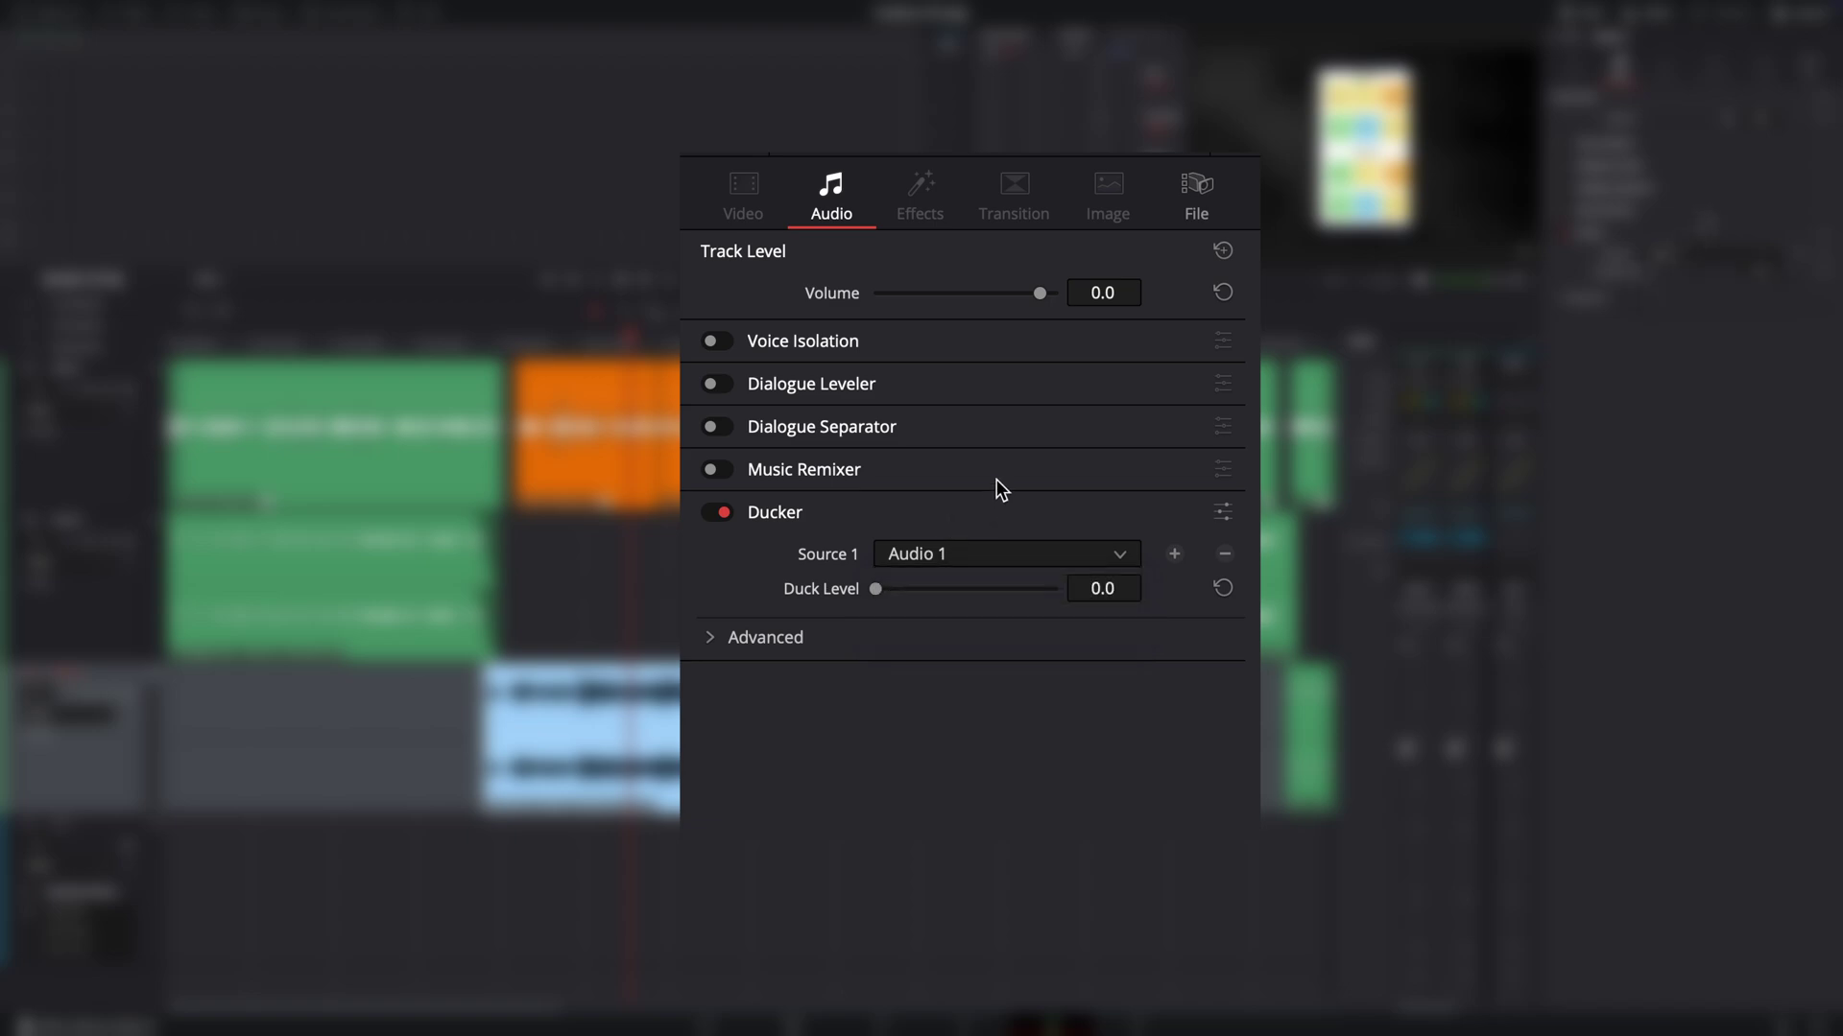
click(1173, 553)
click(1065, 590)
click(990, 624)
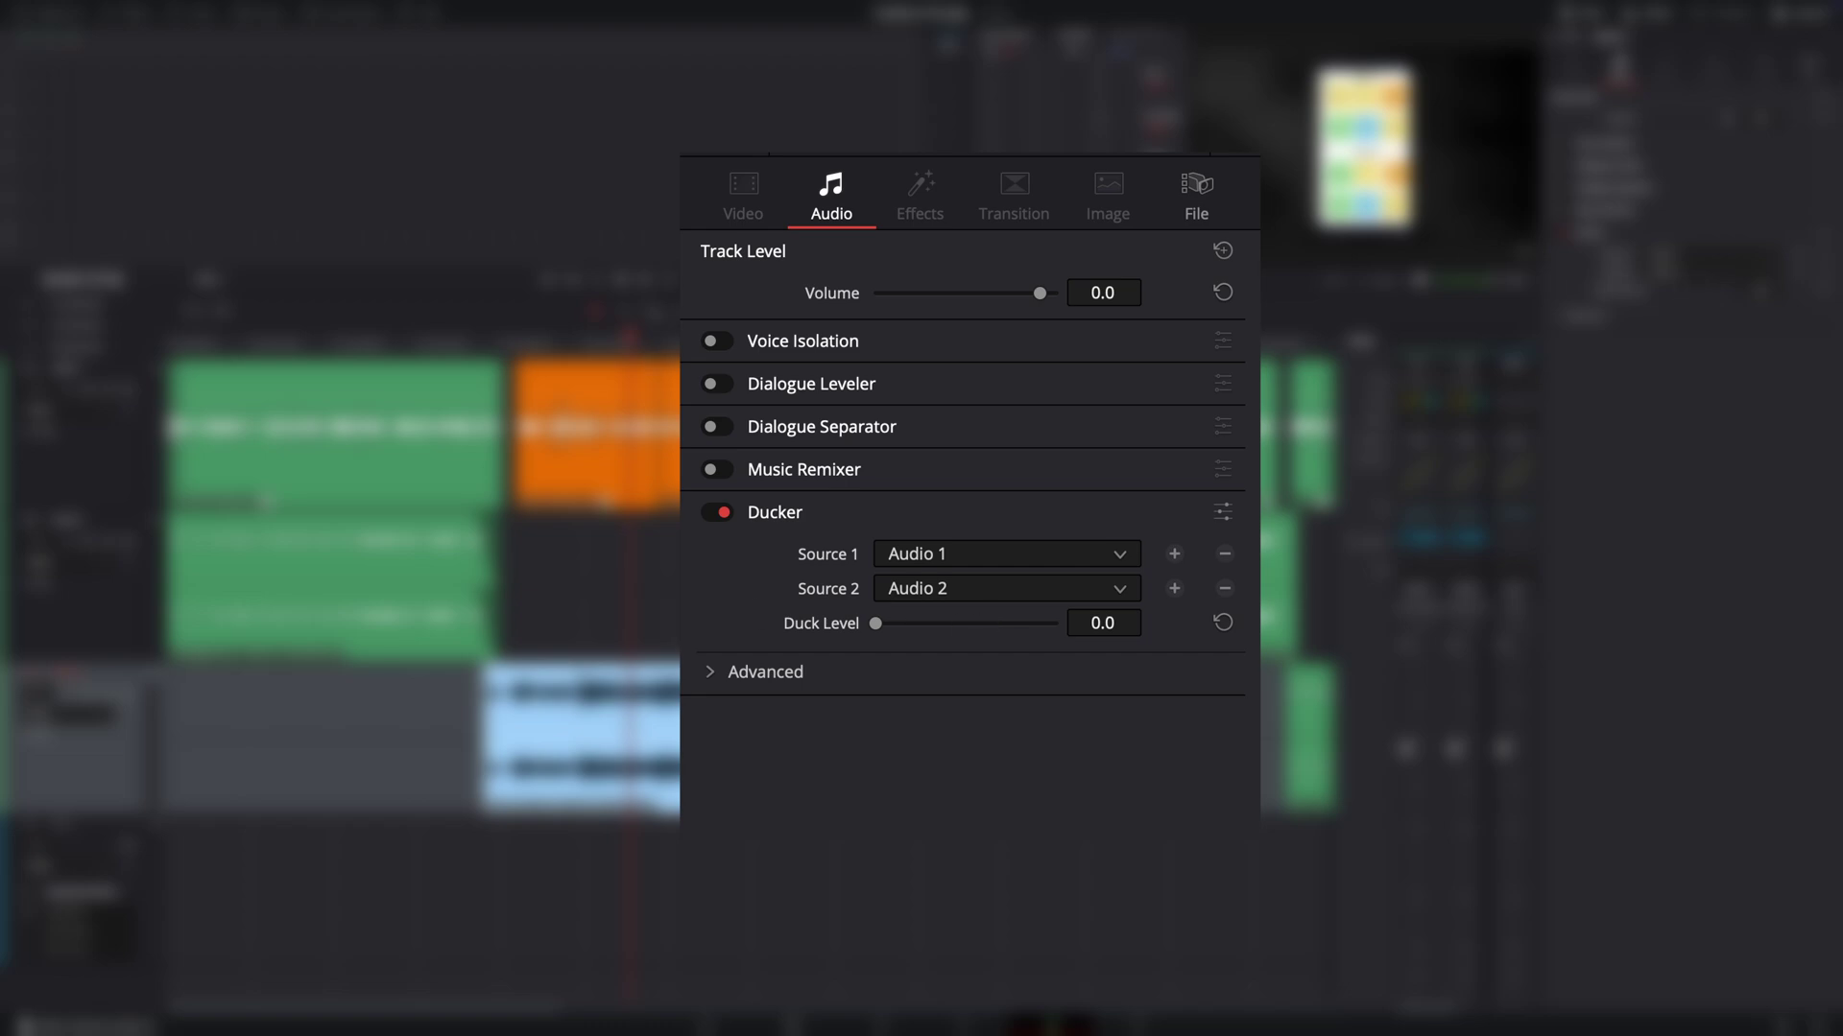
click(1225, 588)
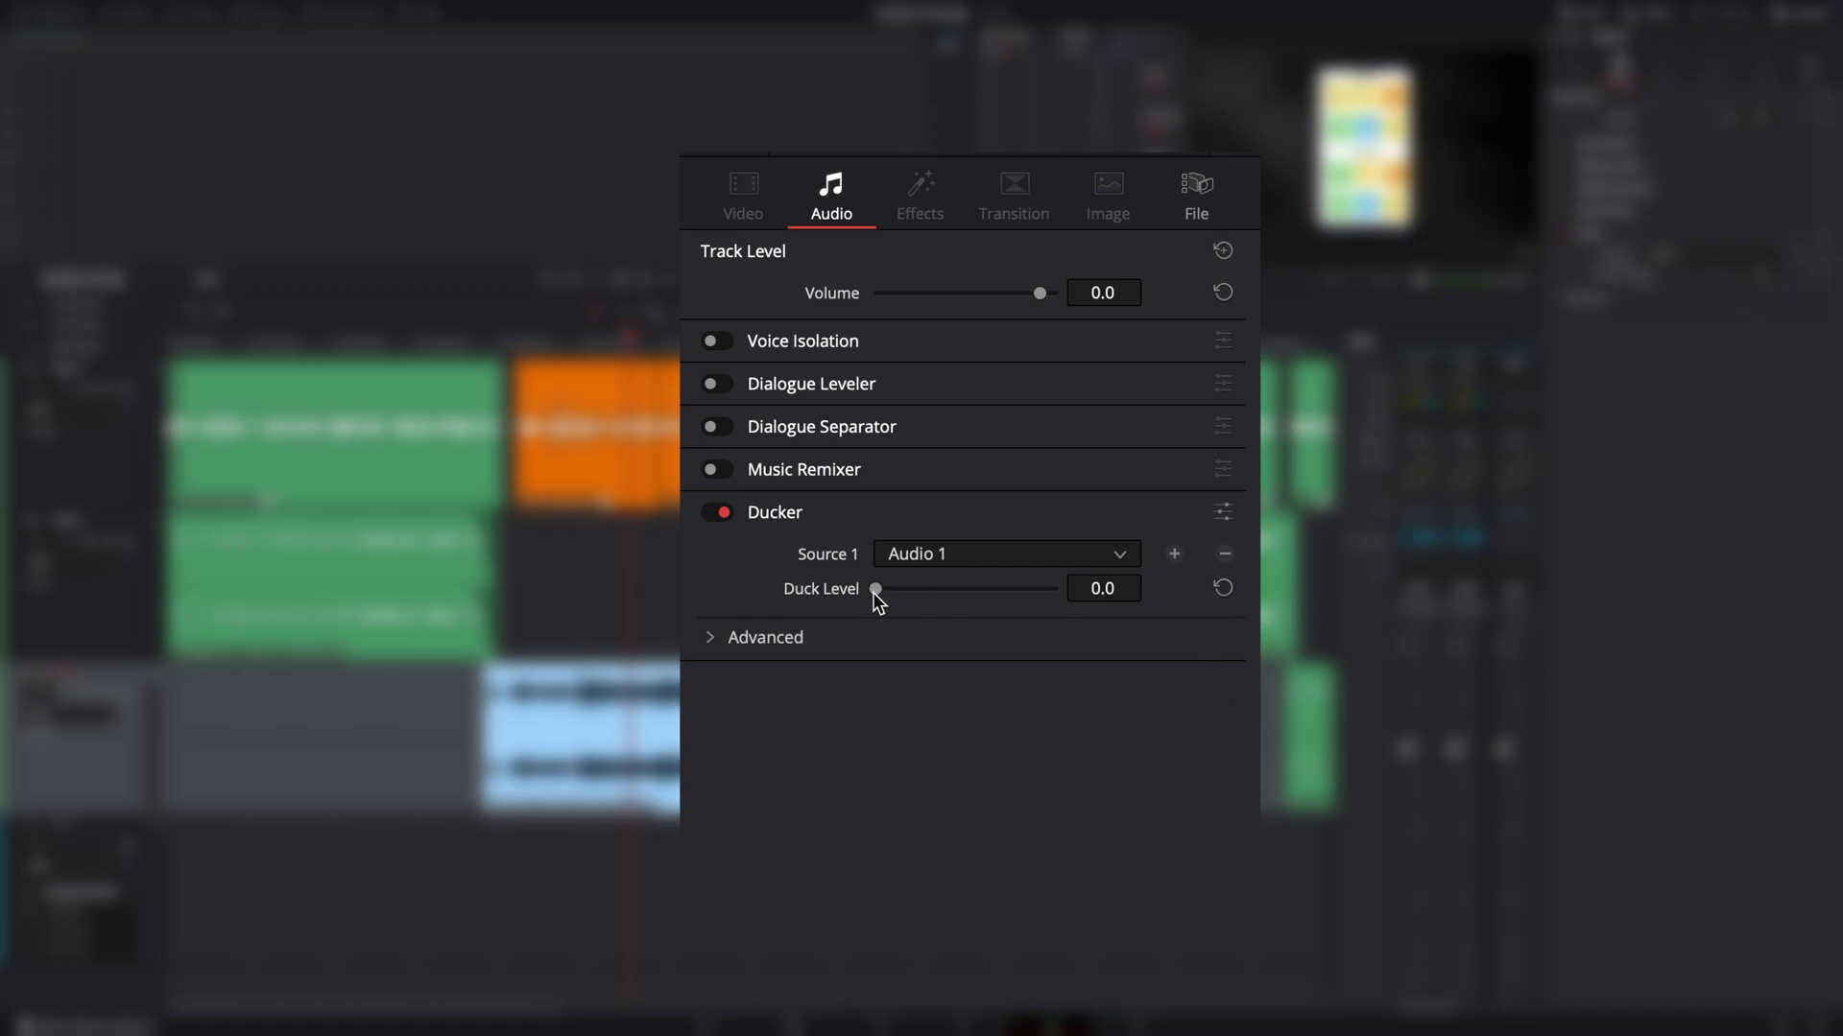
Step: Test the Duck Level slider, then enter a Duck Level of 8.0 for Audio 3
mouse_move(873, 591)
mouse_down()
mouse_move(986, 584)
mouse_move(854, 590)
mouse_up()
drag(875, 590, 948, 589)
click(1090, 589)
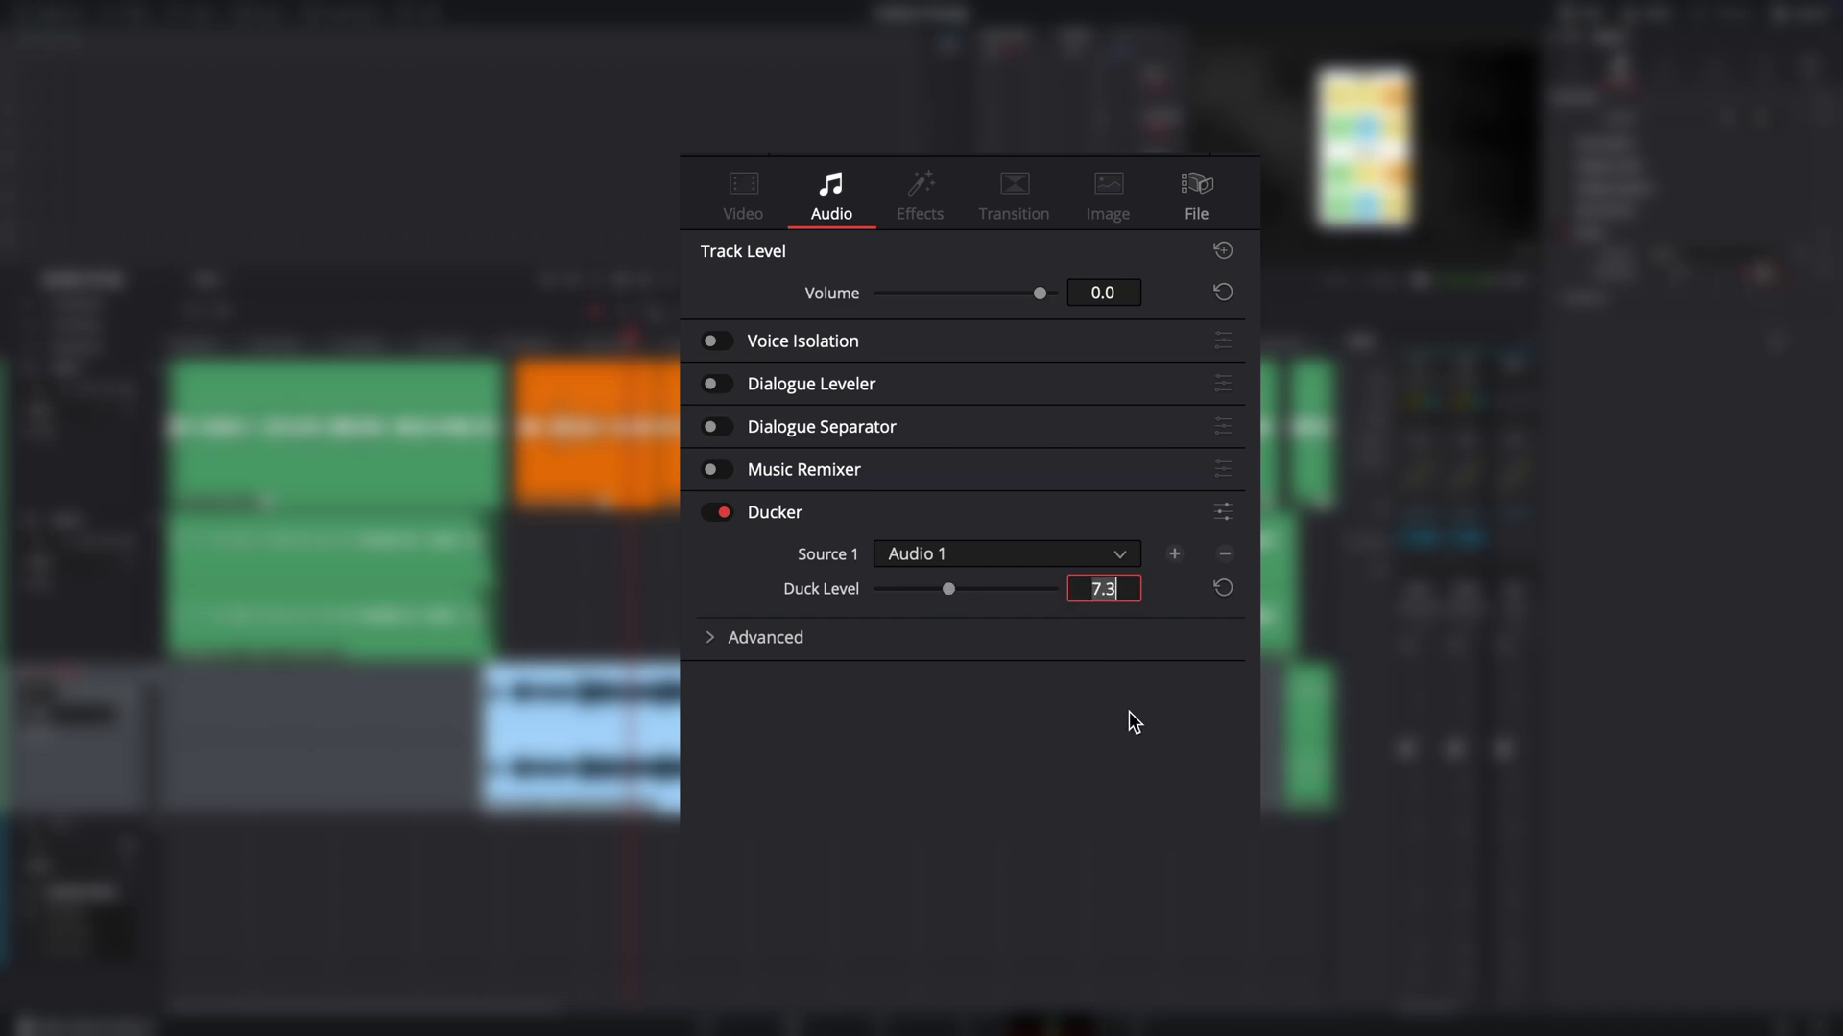
text(8)
key(Return)
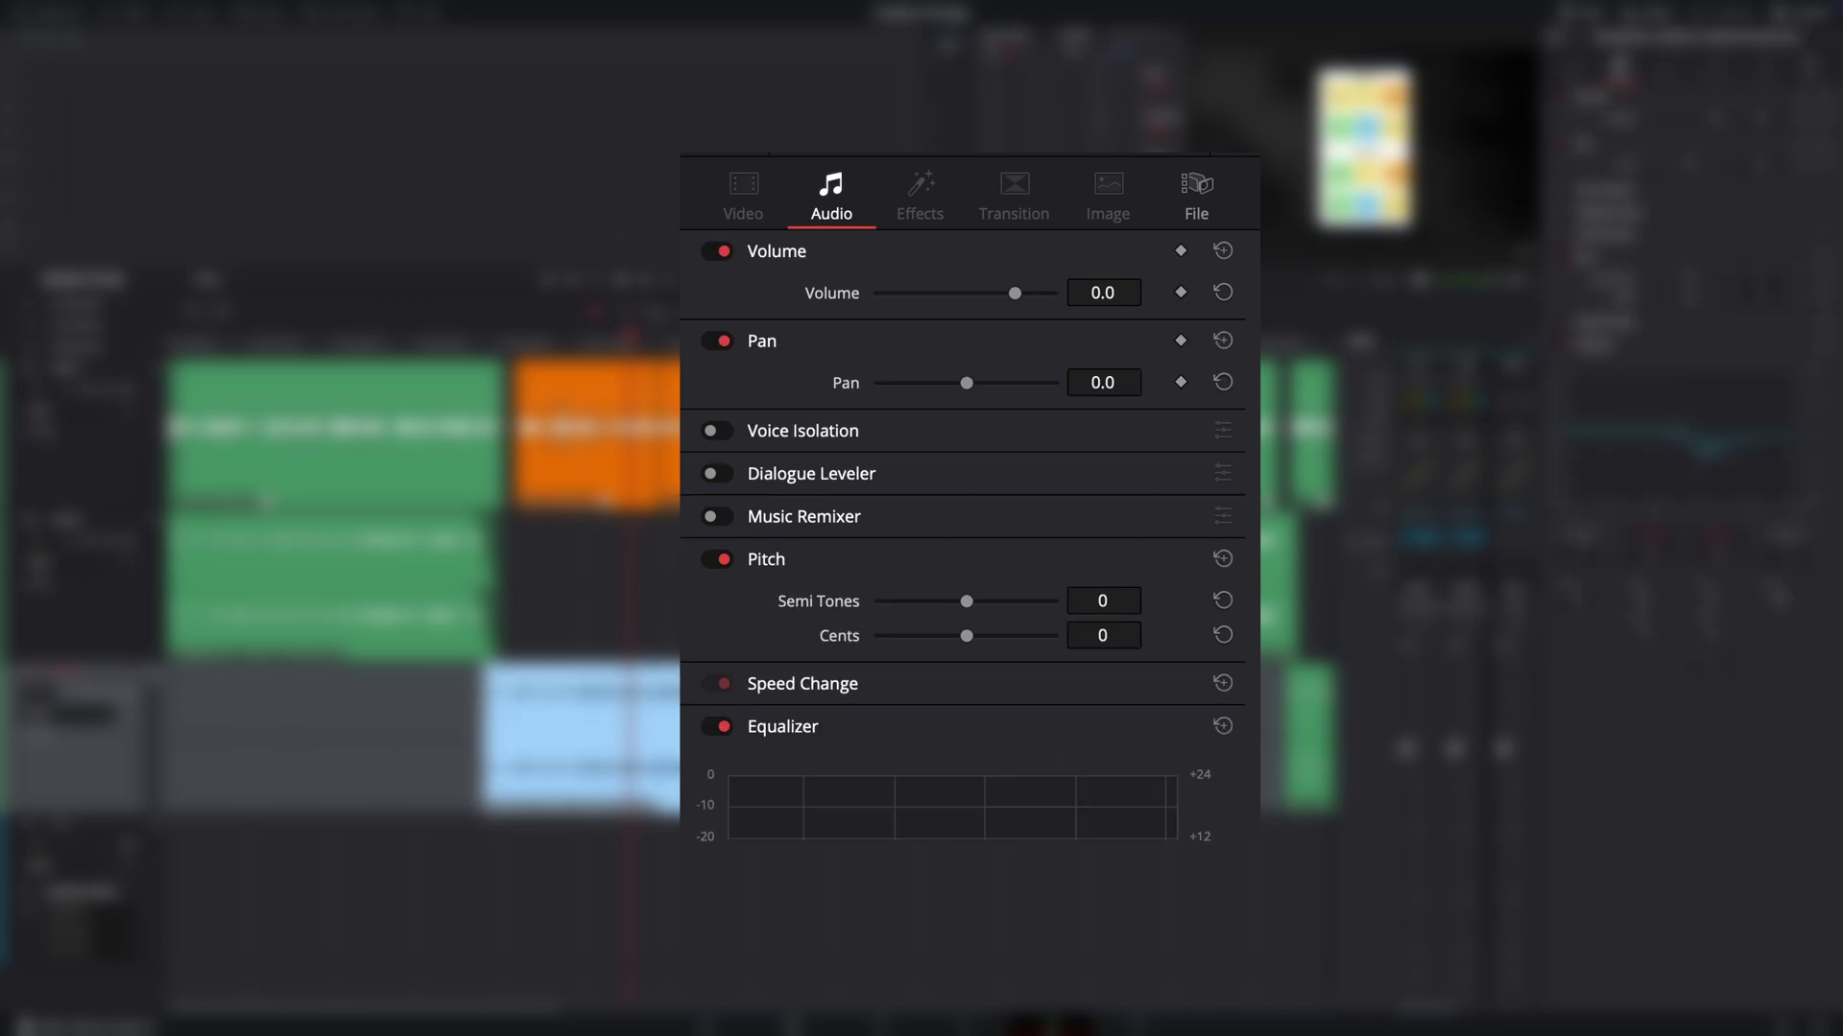
Step: Set the music clip's volume to -12.0 in the Inspector
text(-12.6)
key(Return)
click(1121, 292)
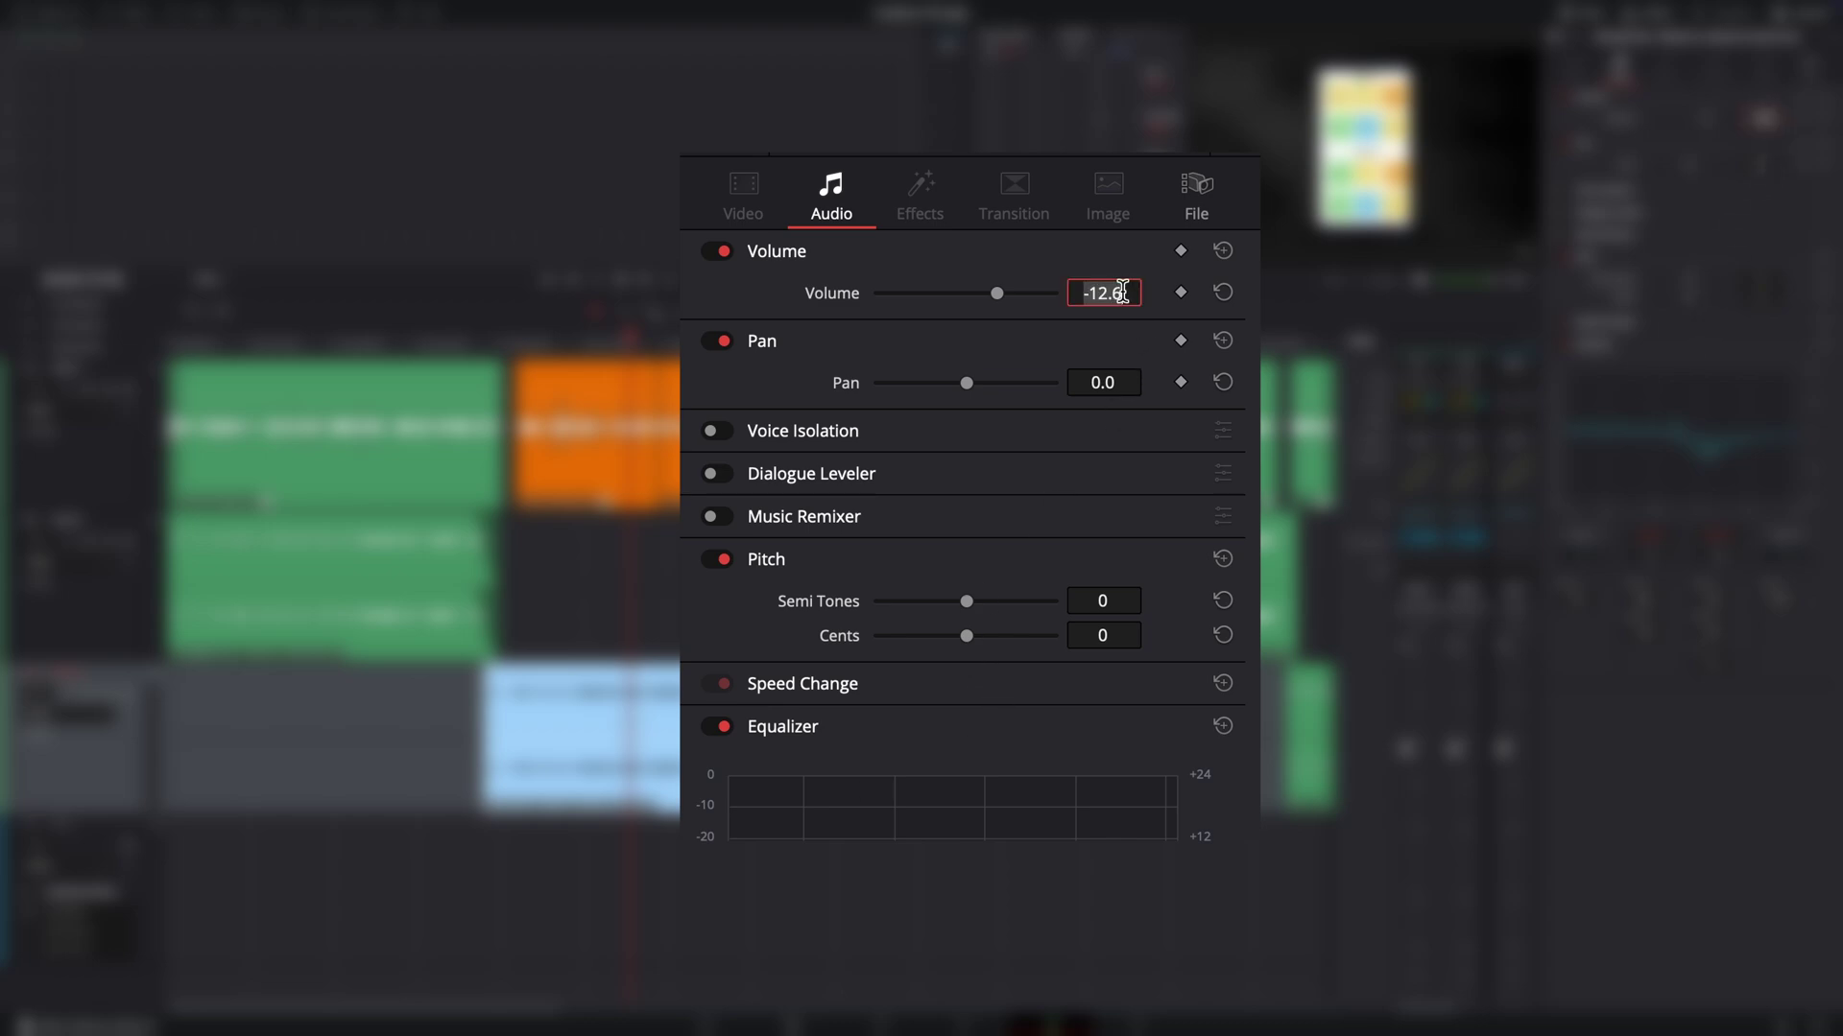
text(-12.0)
key(Return)
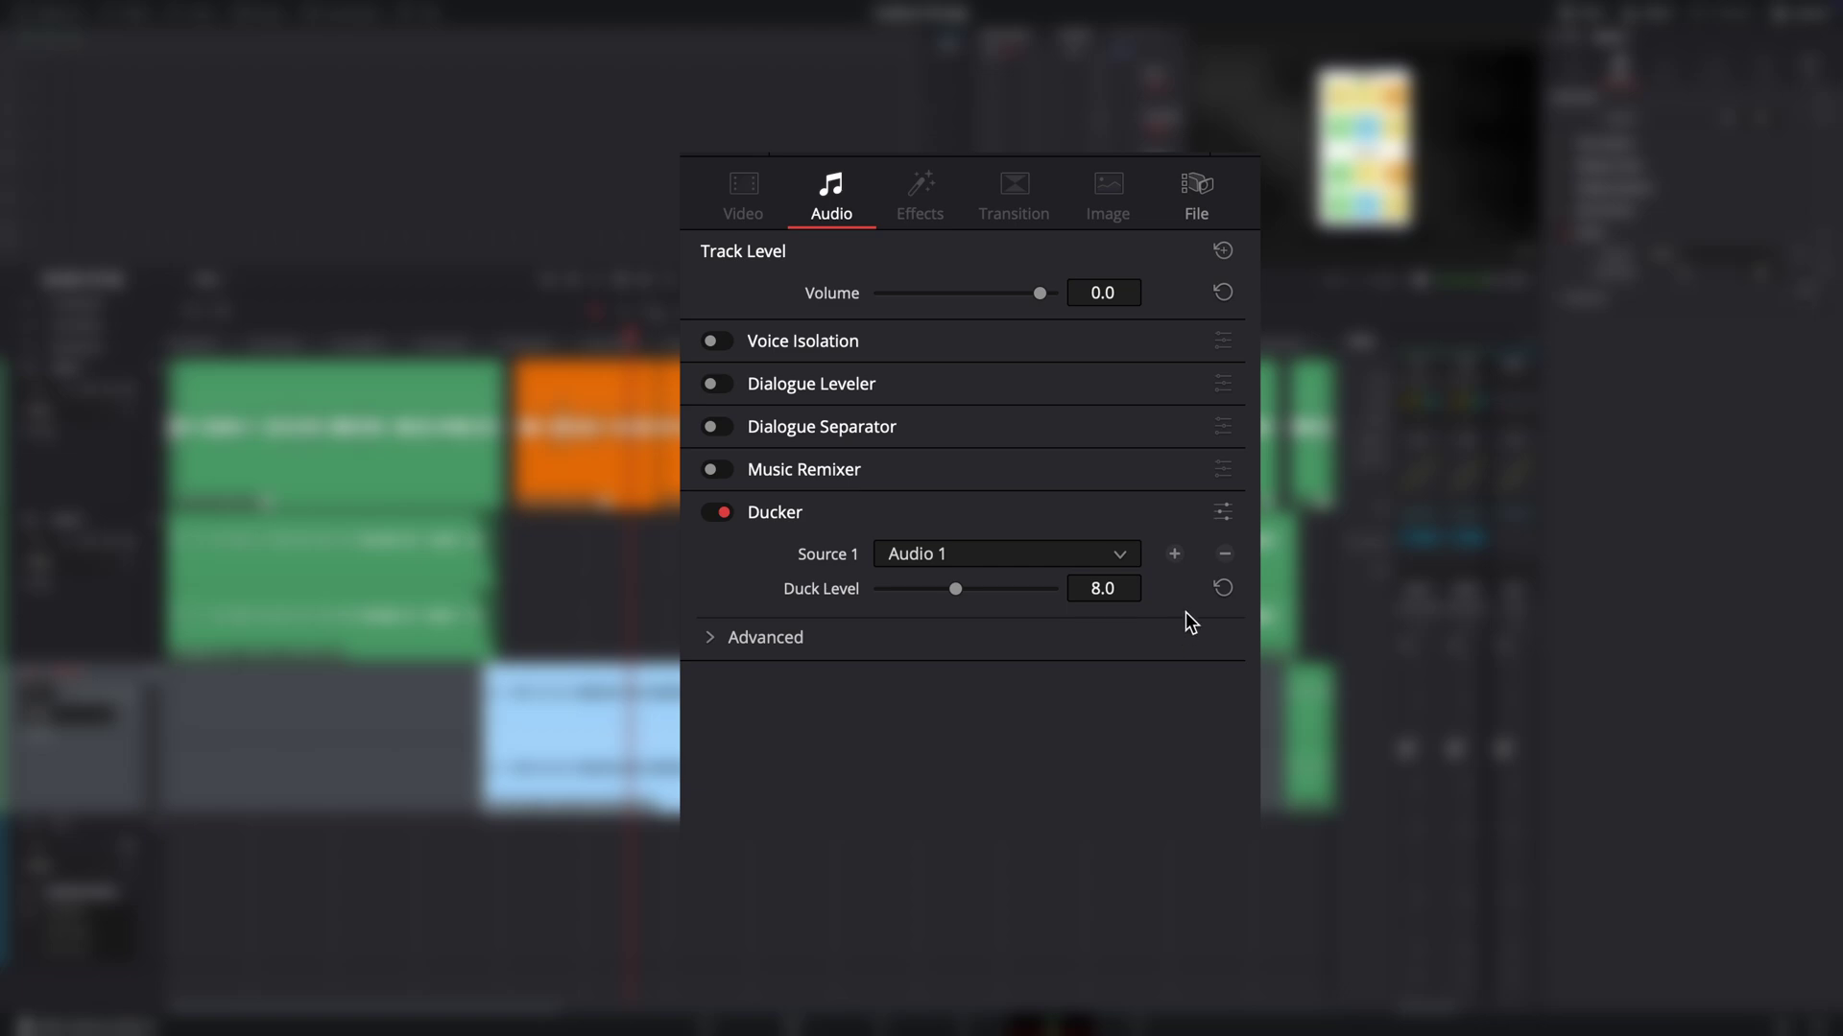
Step: Return the Duck Level to 8.0 and expand the Ducker's Advanced timing settings
click(1056, 589)
click(1121, 587)
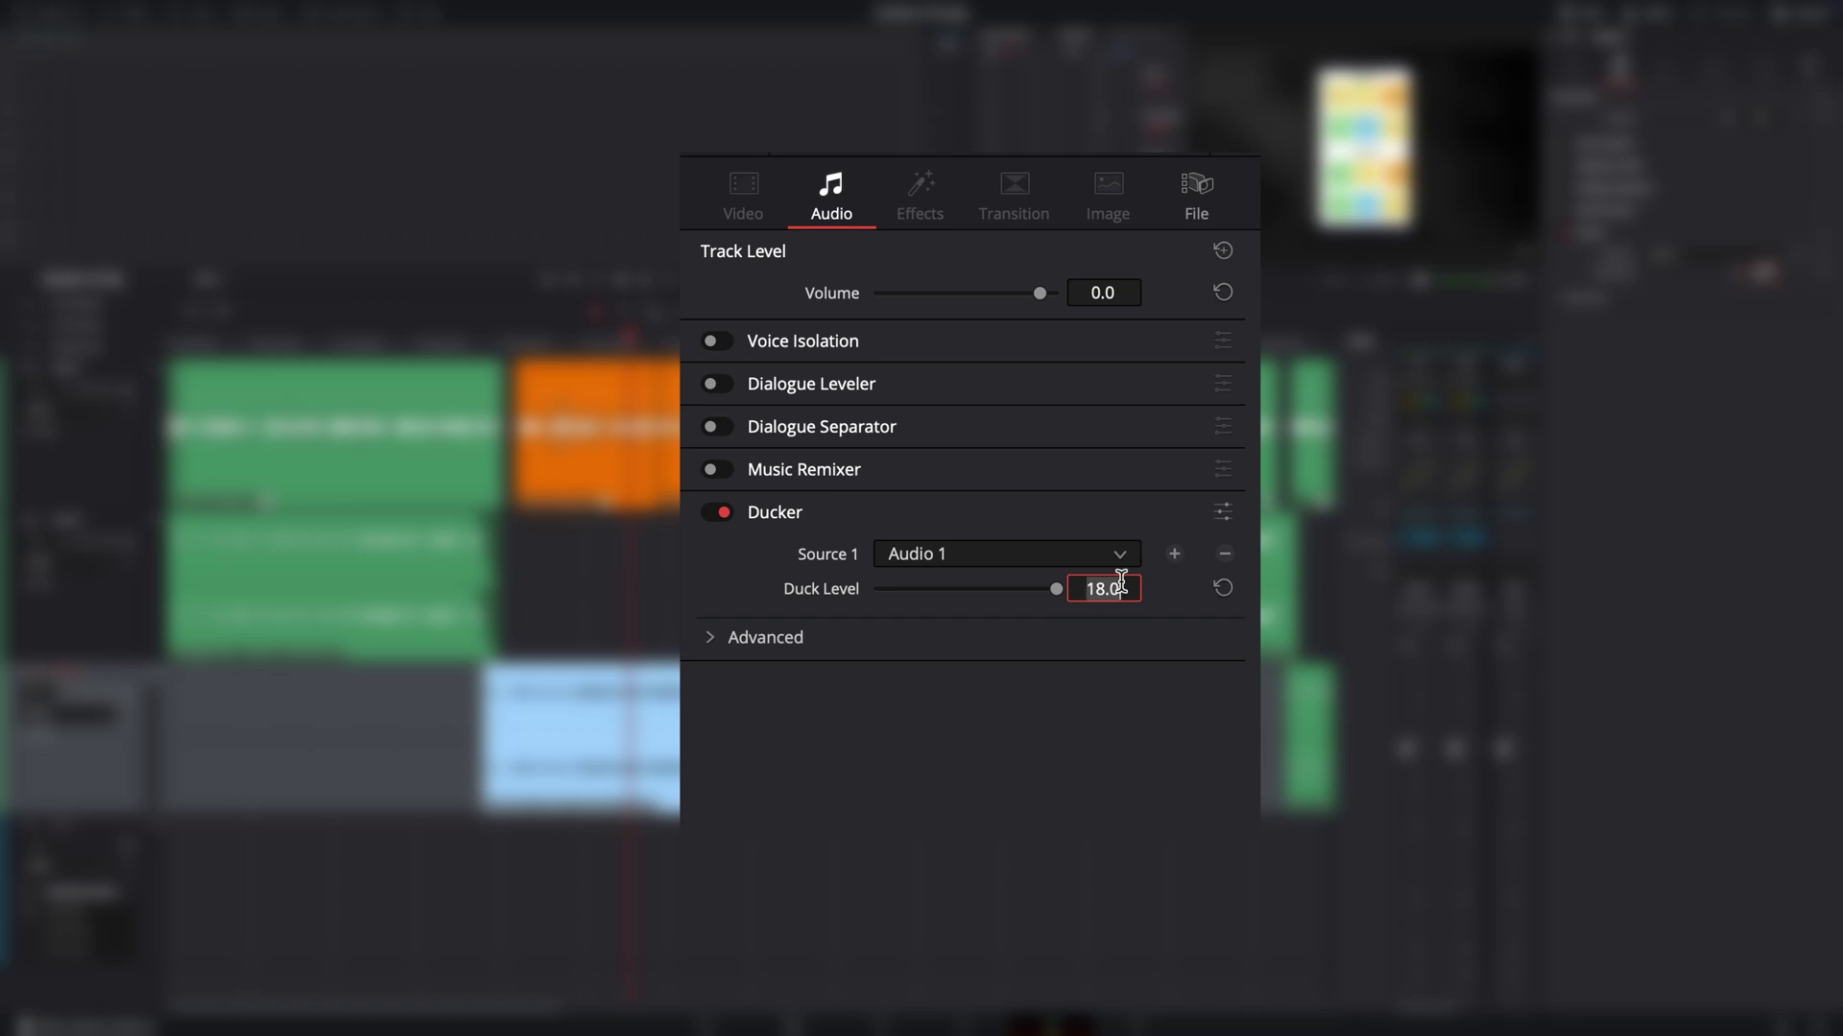
text(8)
key(Return)
click(710, 639)
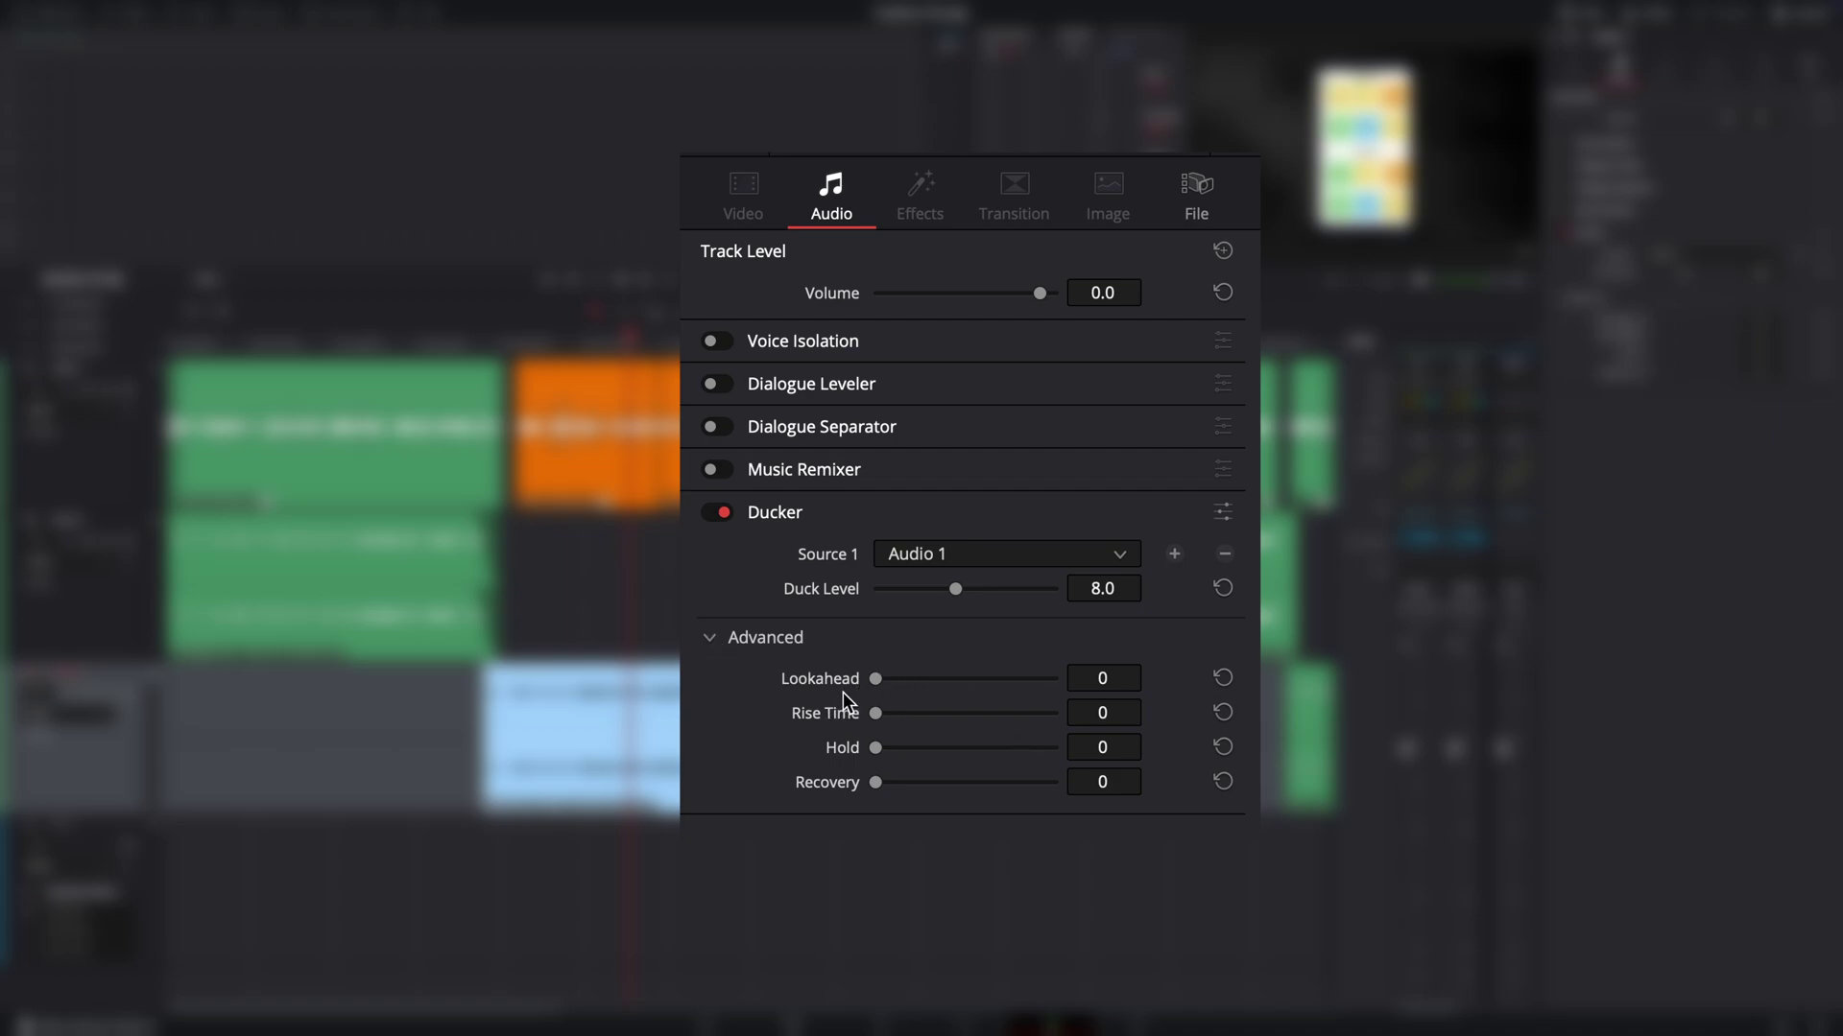
Step: Try the Lookahead slider, then set Lookahead to 200
mouse_move(876, 678)
mouse_down()
mouse_move(999, 679)
mouse_move(872, 682)
mouse_up()
mouse_move(871, 678)
mouse_down()
mouse_move(925, 679)
mouse_move(838, 679)
mouse_up()
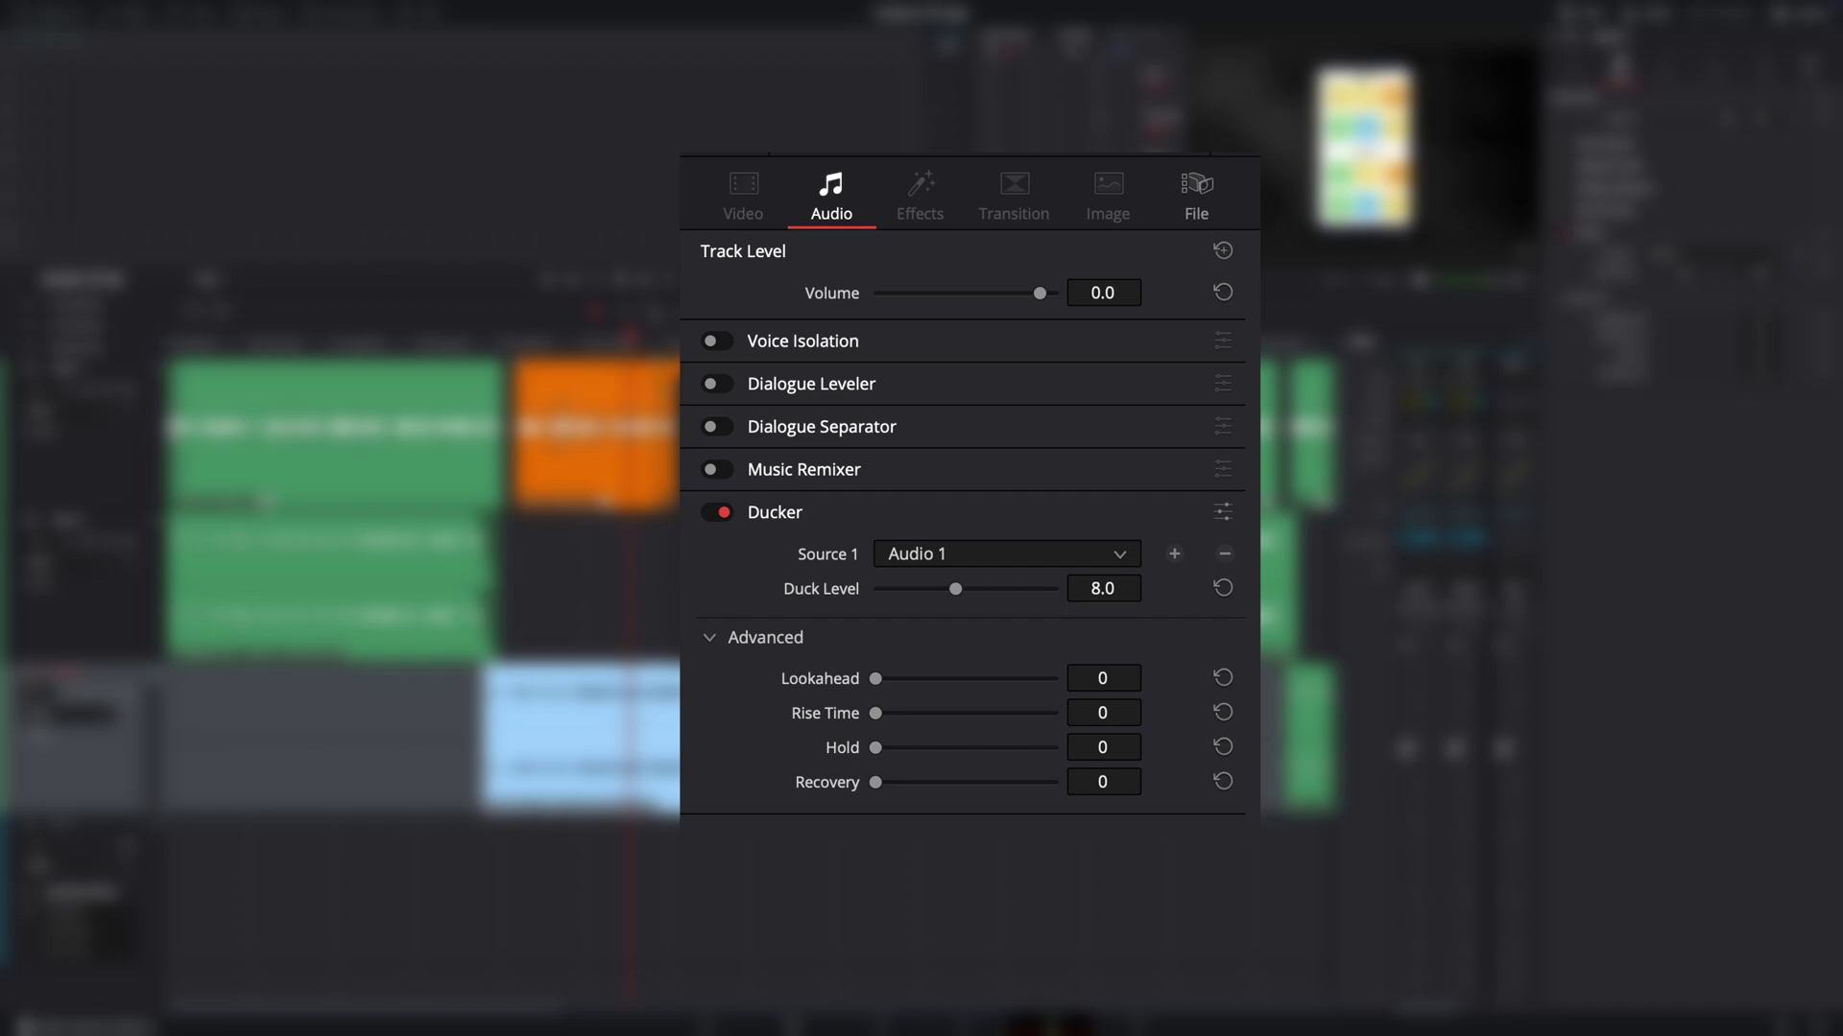
drag(876, 679, 946, 682)
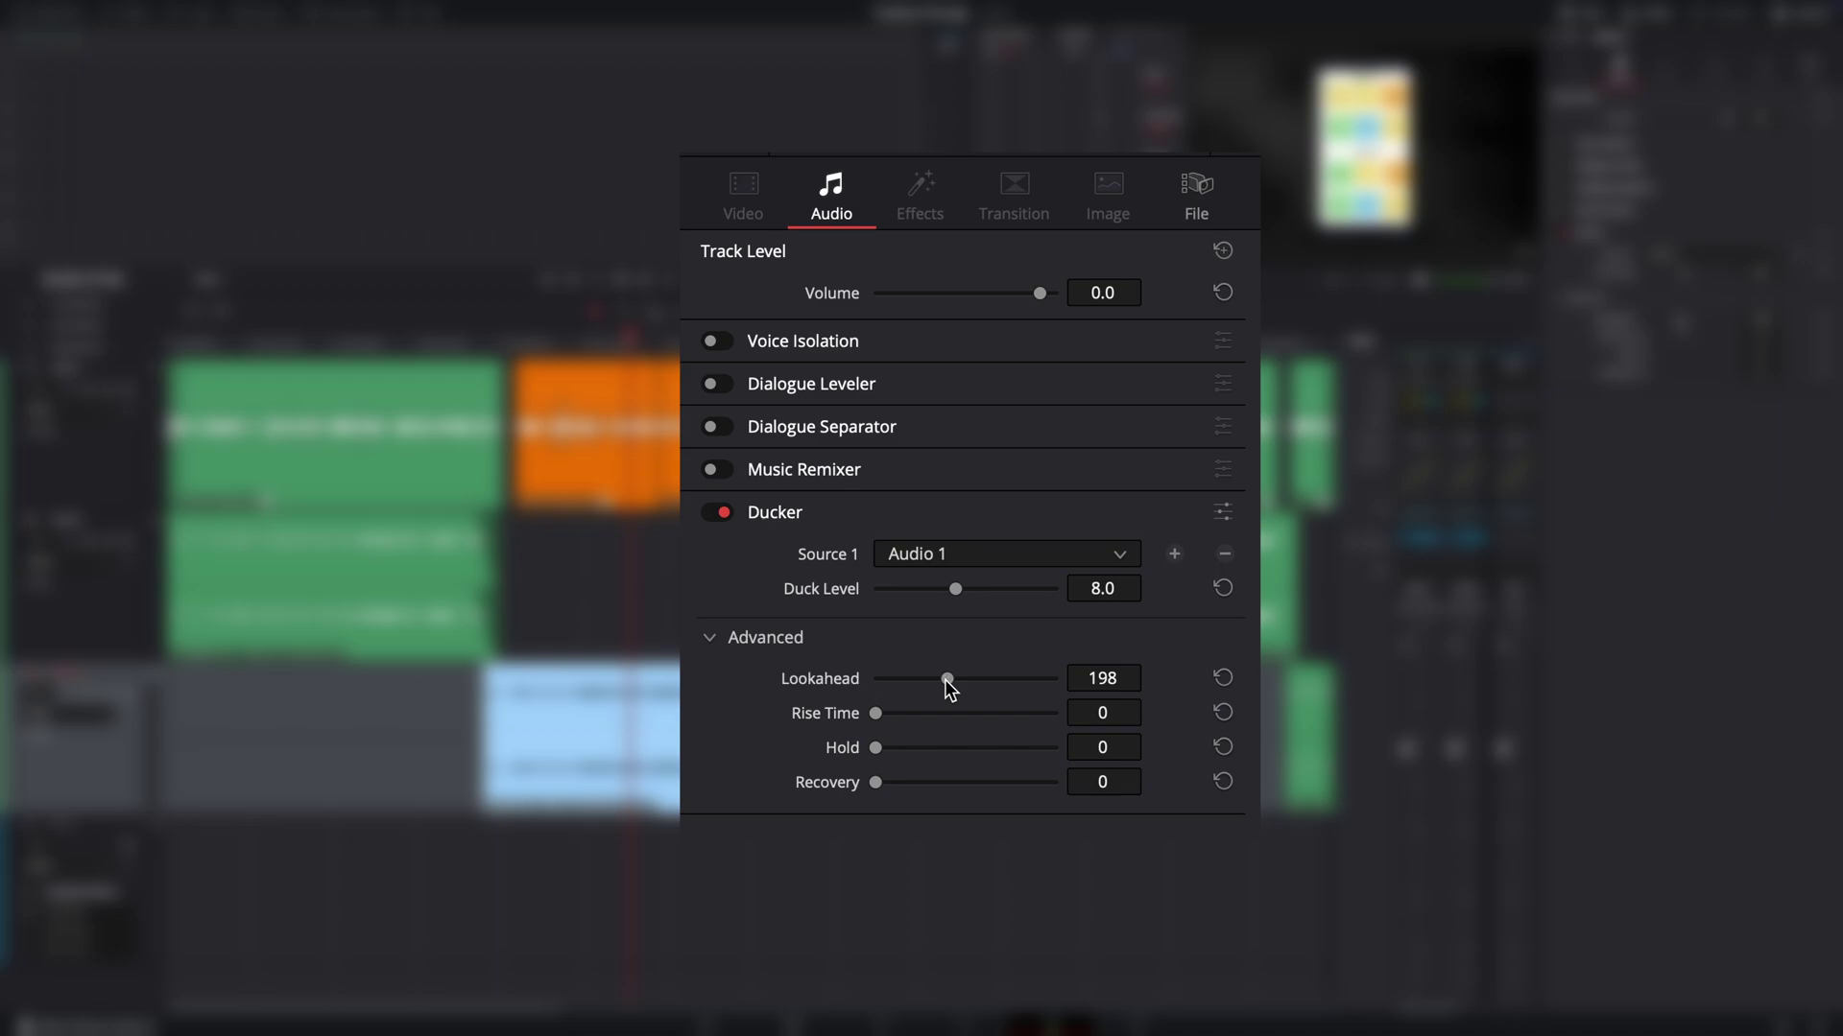
click(1104, 679)
text(200)
key(Return)
Step: Set Rise Time to 500, Hold to 300 and Recovery to 500
drag(875, 713, 977, 715)
click(1107, 713)
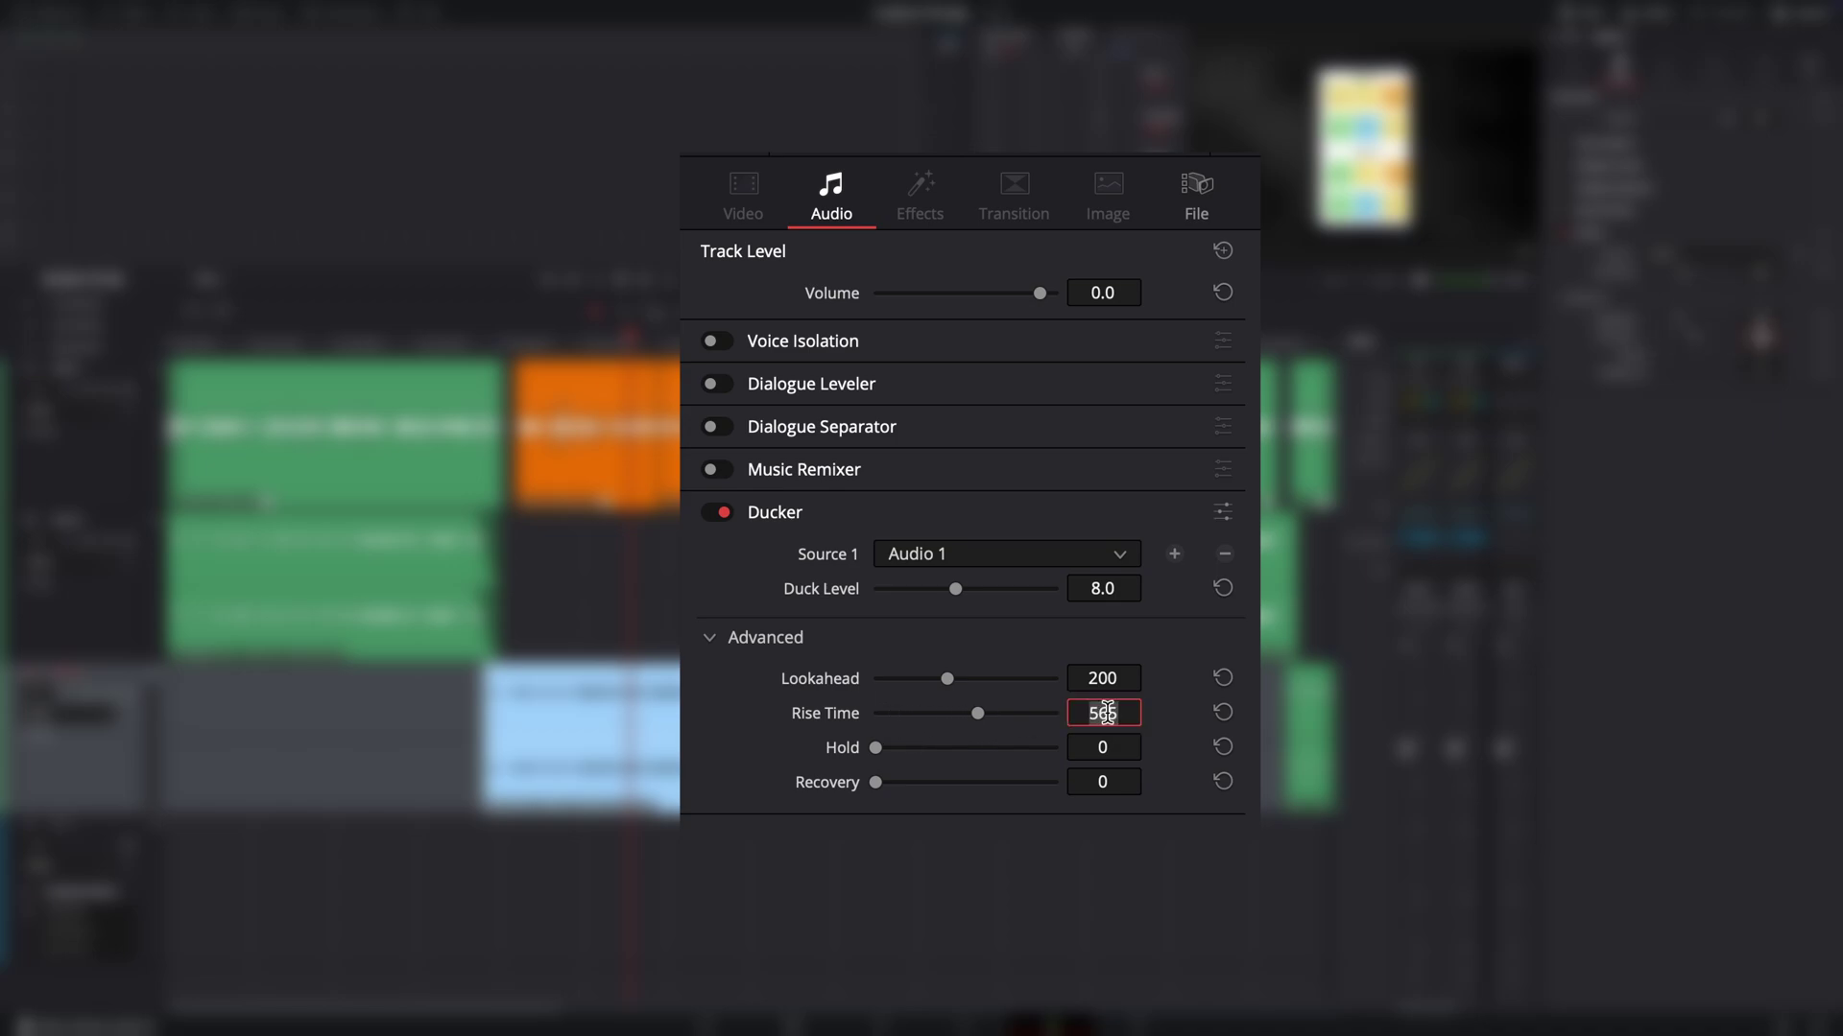
text(500)
click(1102, 749)
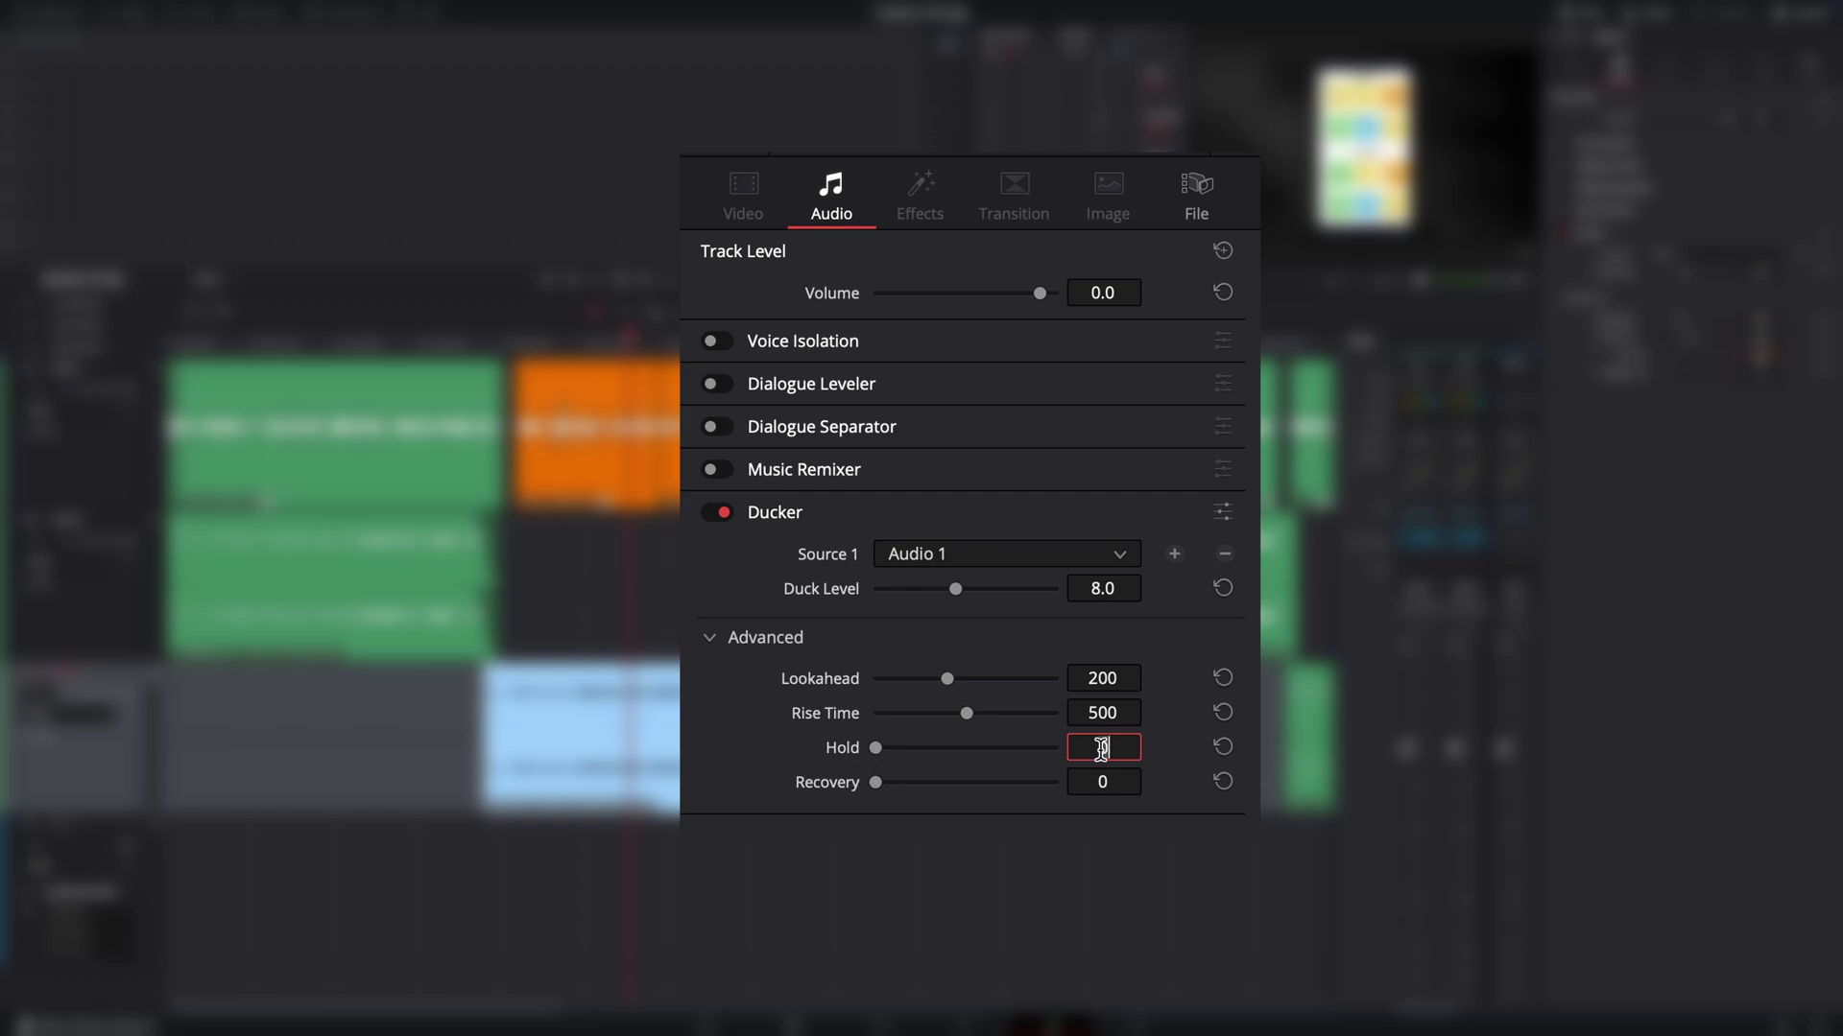
text(300)
key(Return)
click(1104, 783)
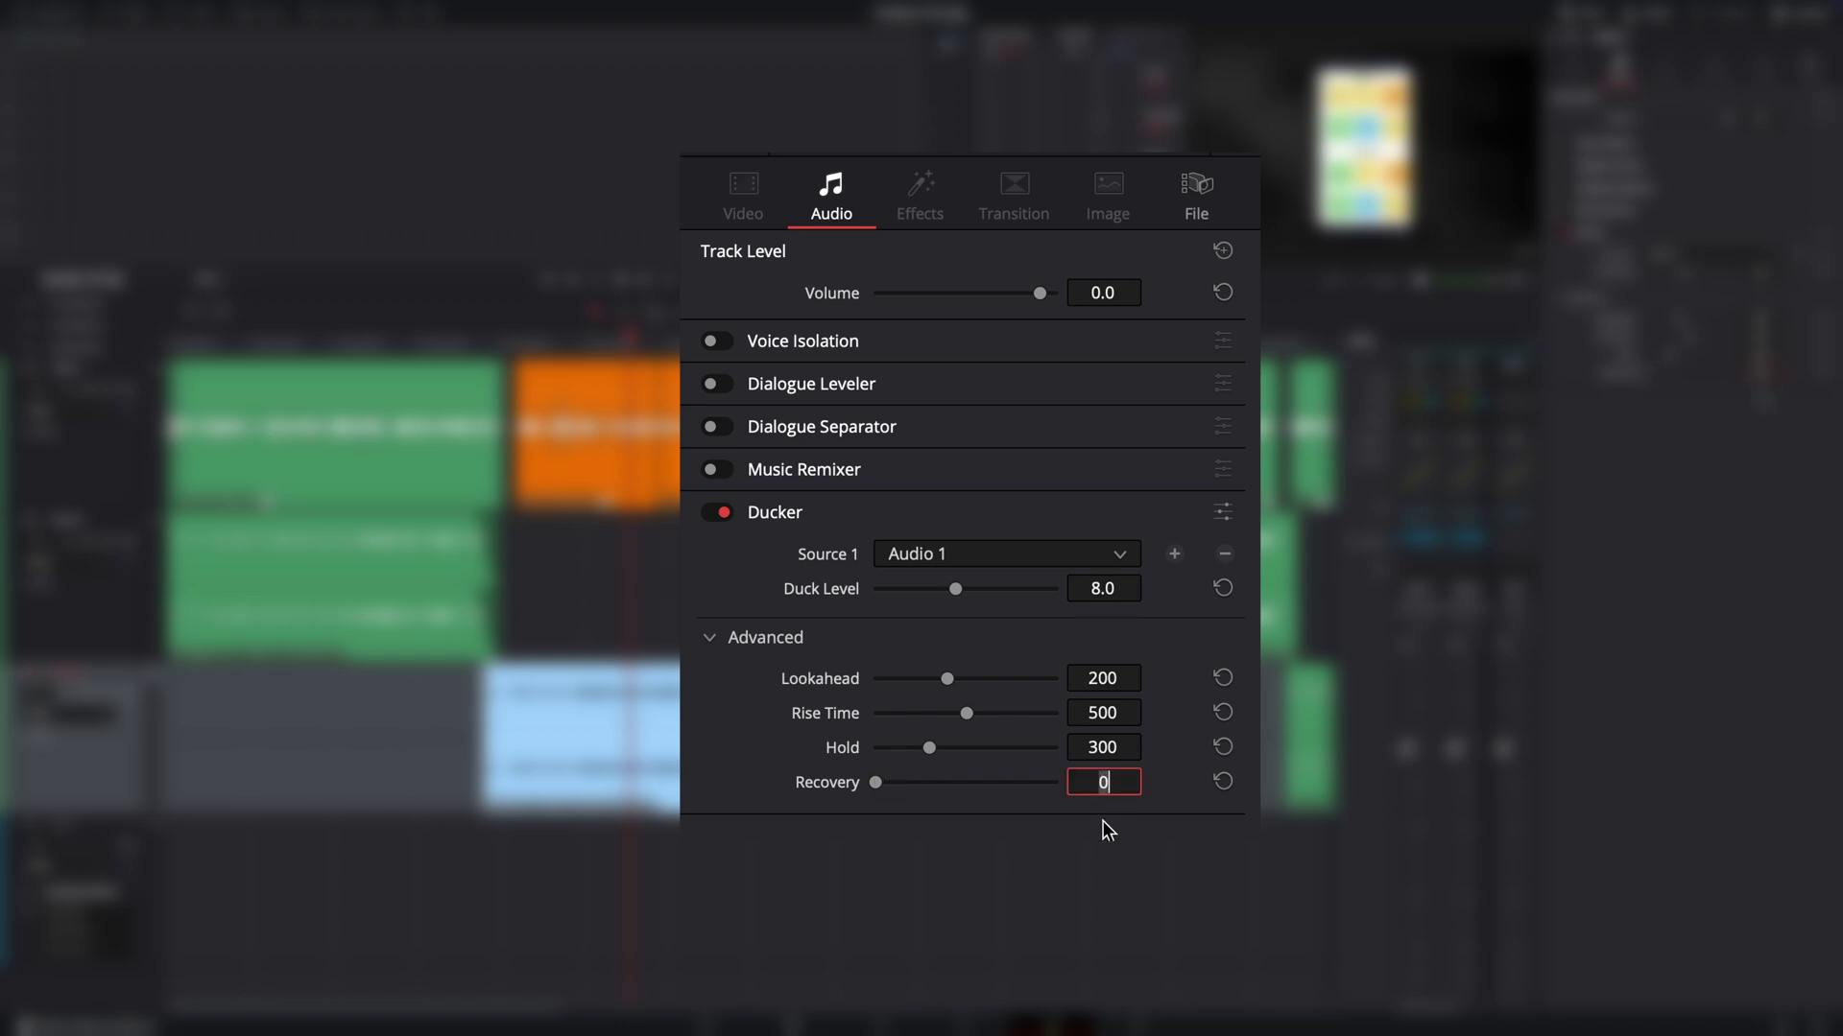
text(500)
key(Return)
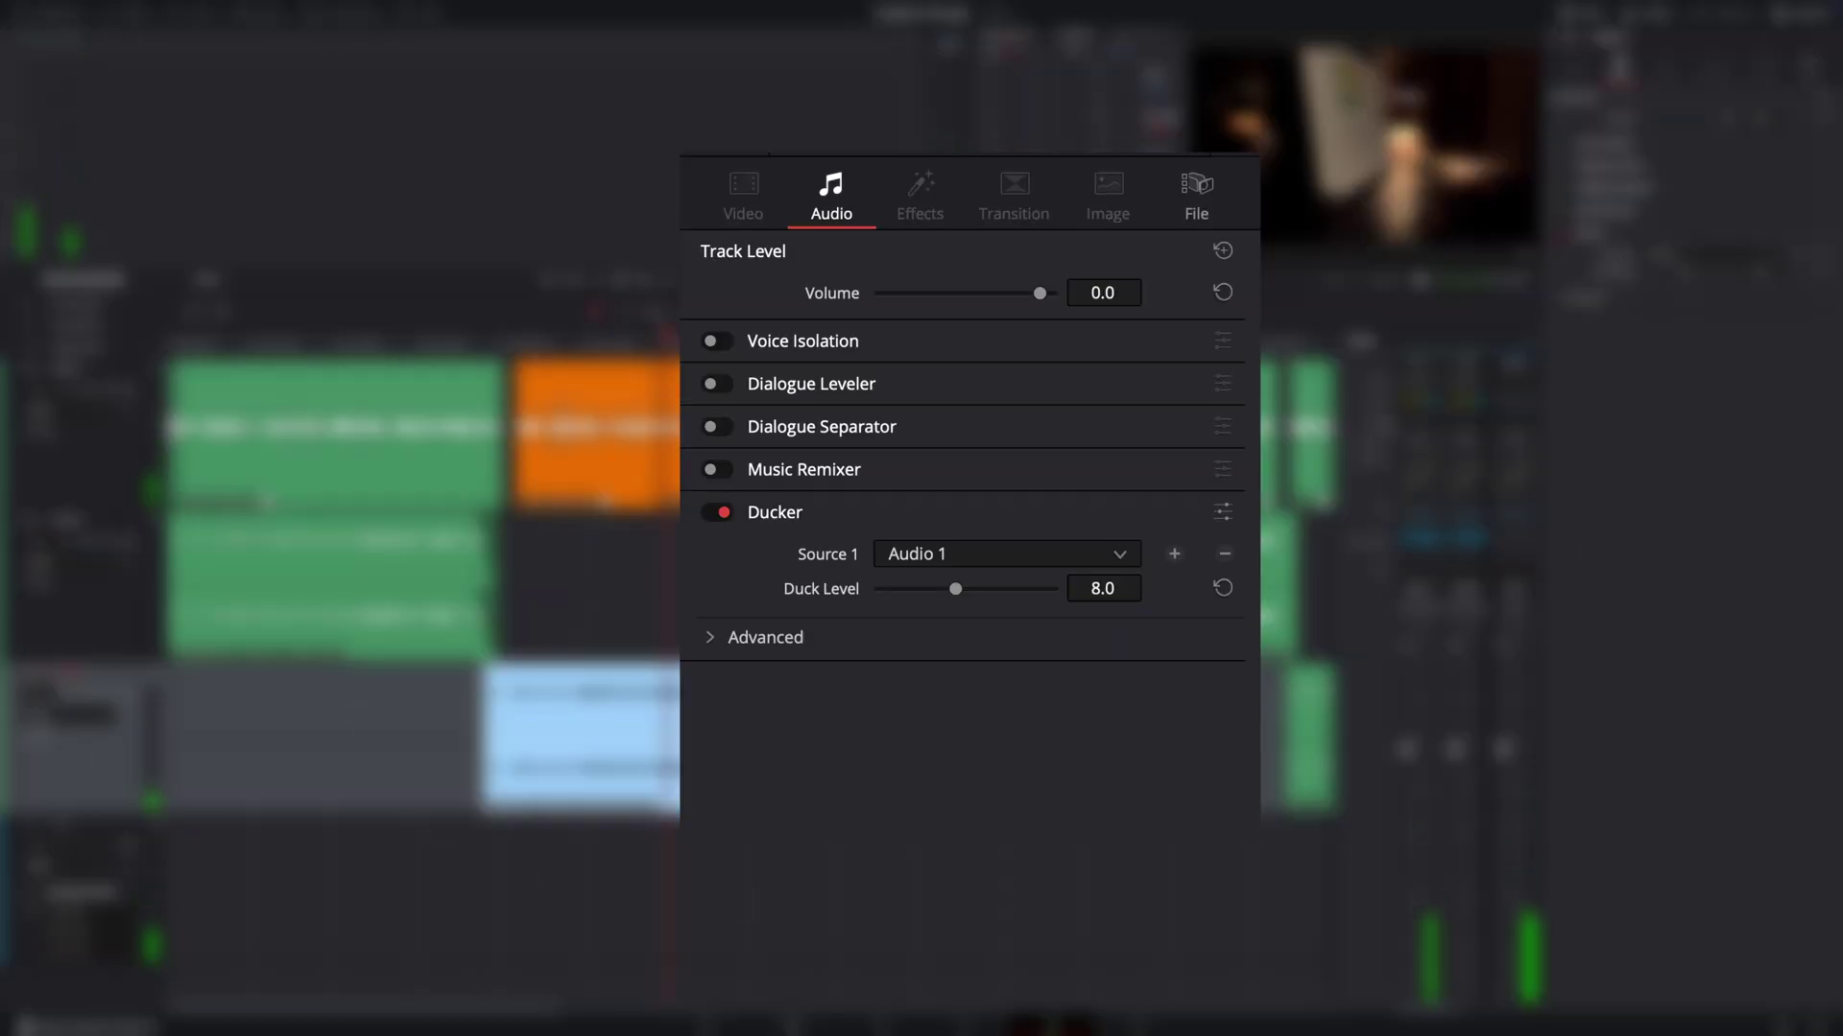
Step: Reset the Duck Level to 0, then set it to 12.0
click(1091, 586)
text(0)
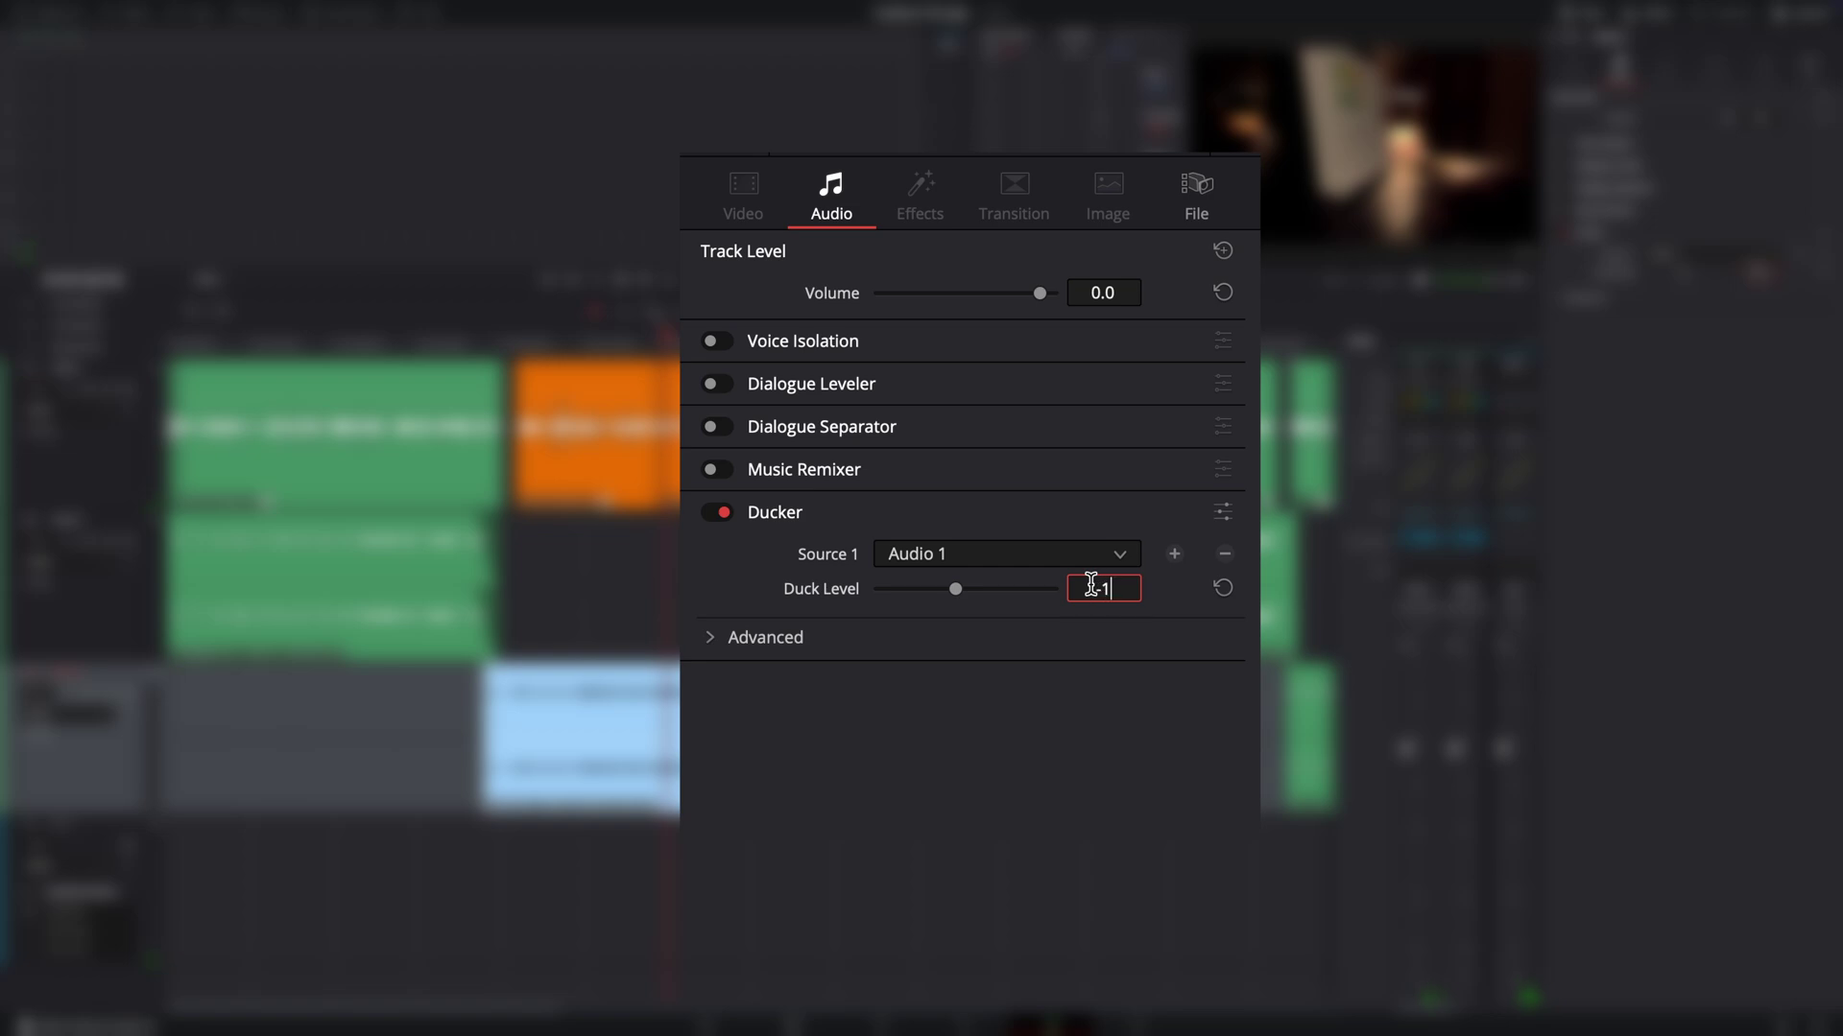
key(Return)
double_click(1112, 586)
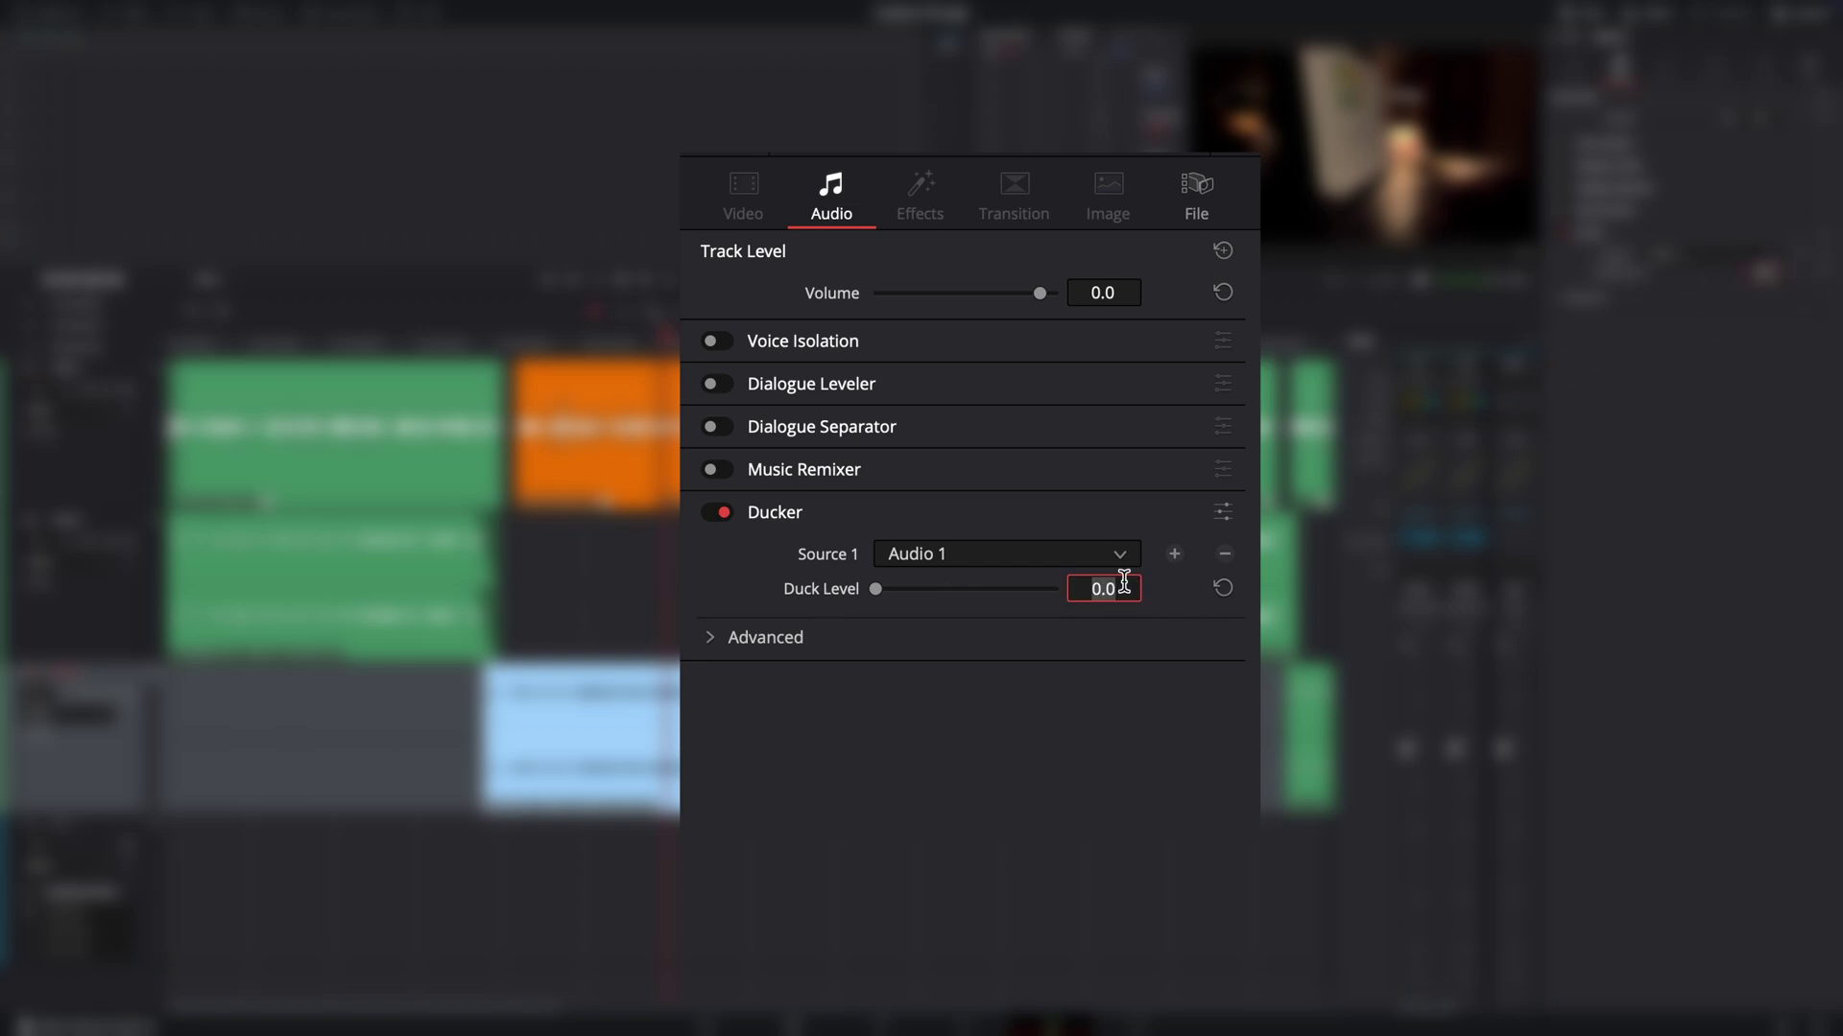
text(12)
key(Return)
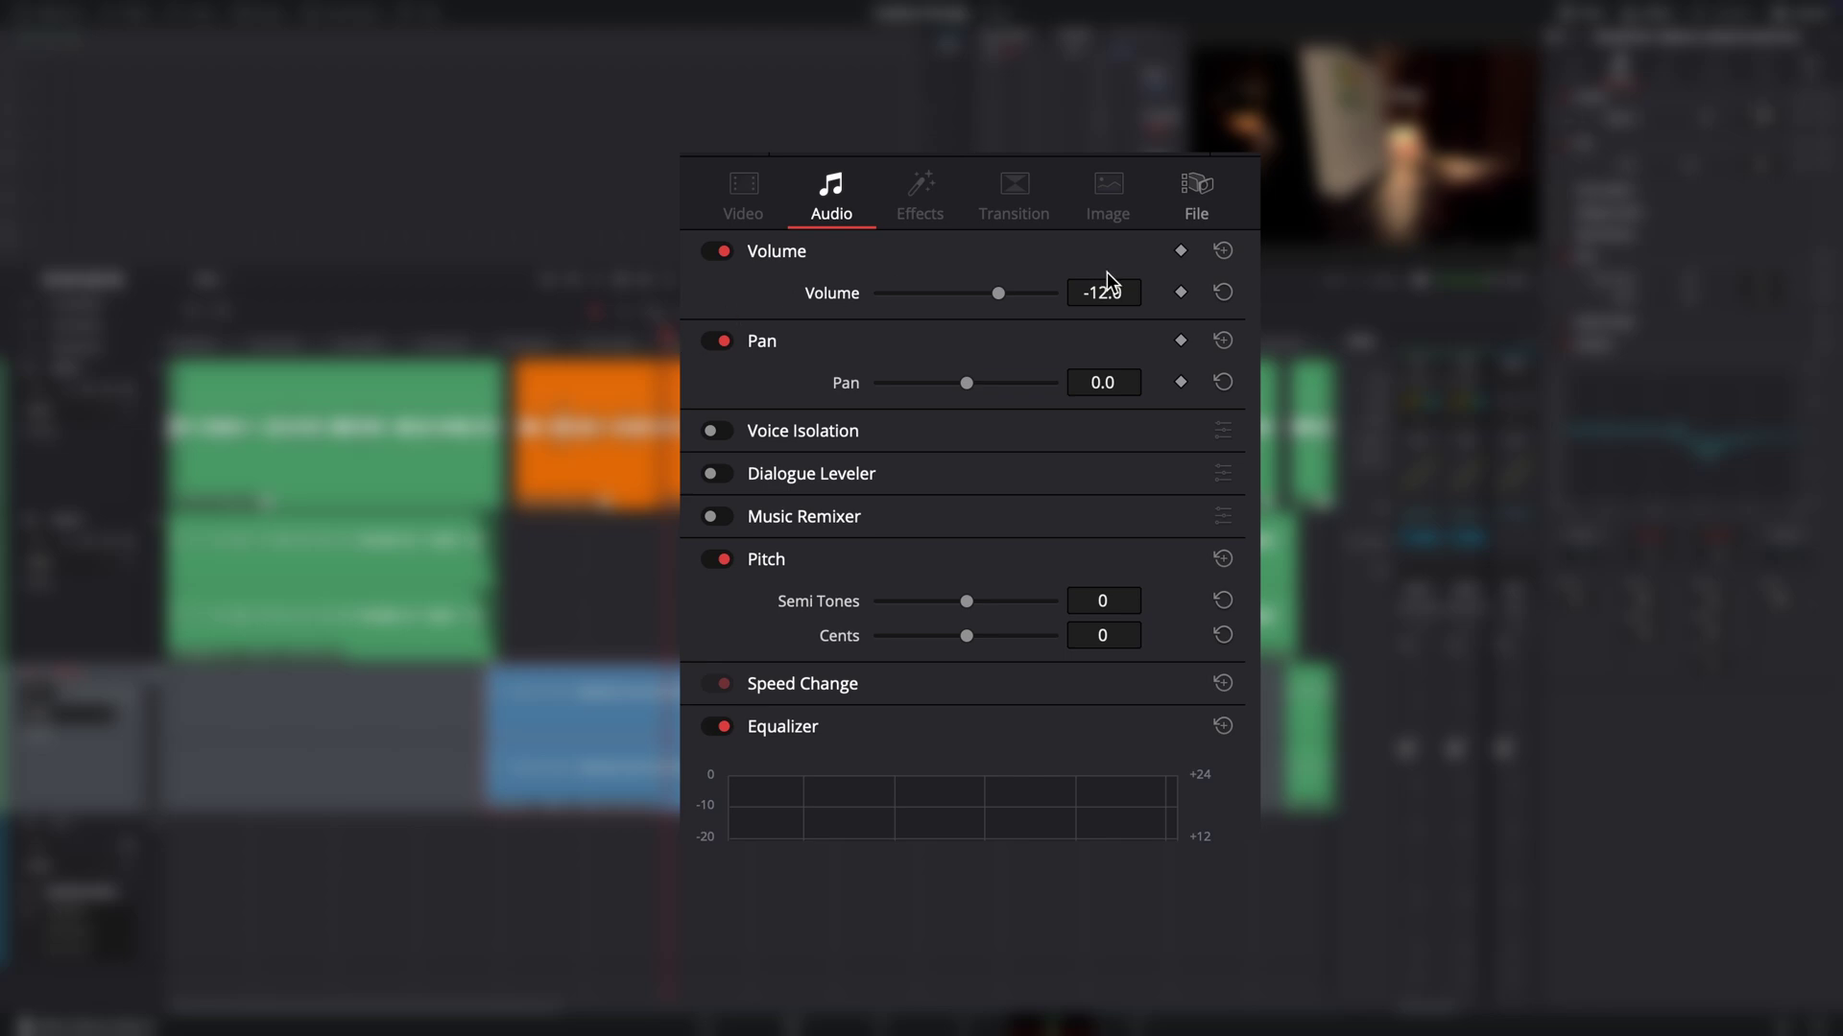
Step: Raise the Ballad to a Mexican Desert clip's volume to -8.0
double_click(1115, 288)
text(-8)
key(Return)
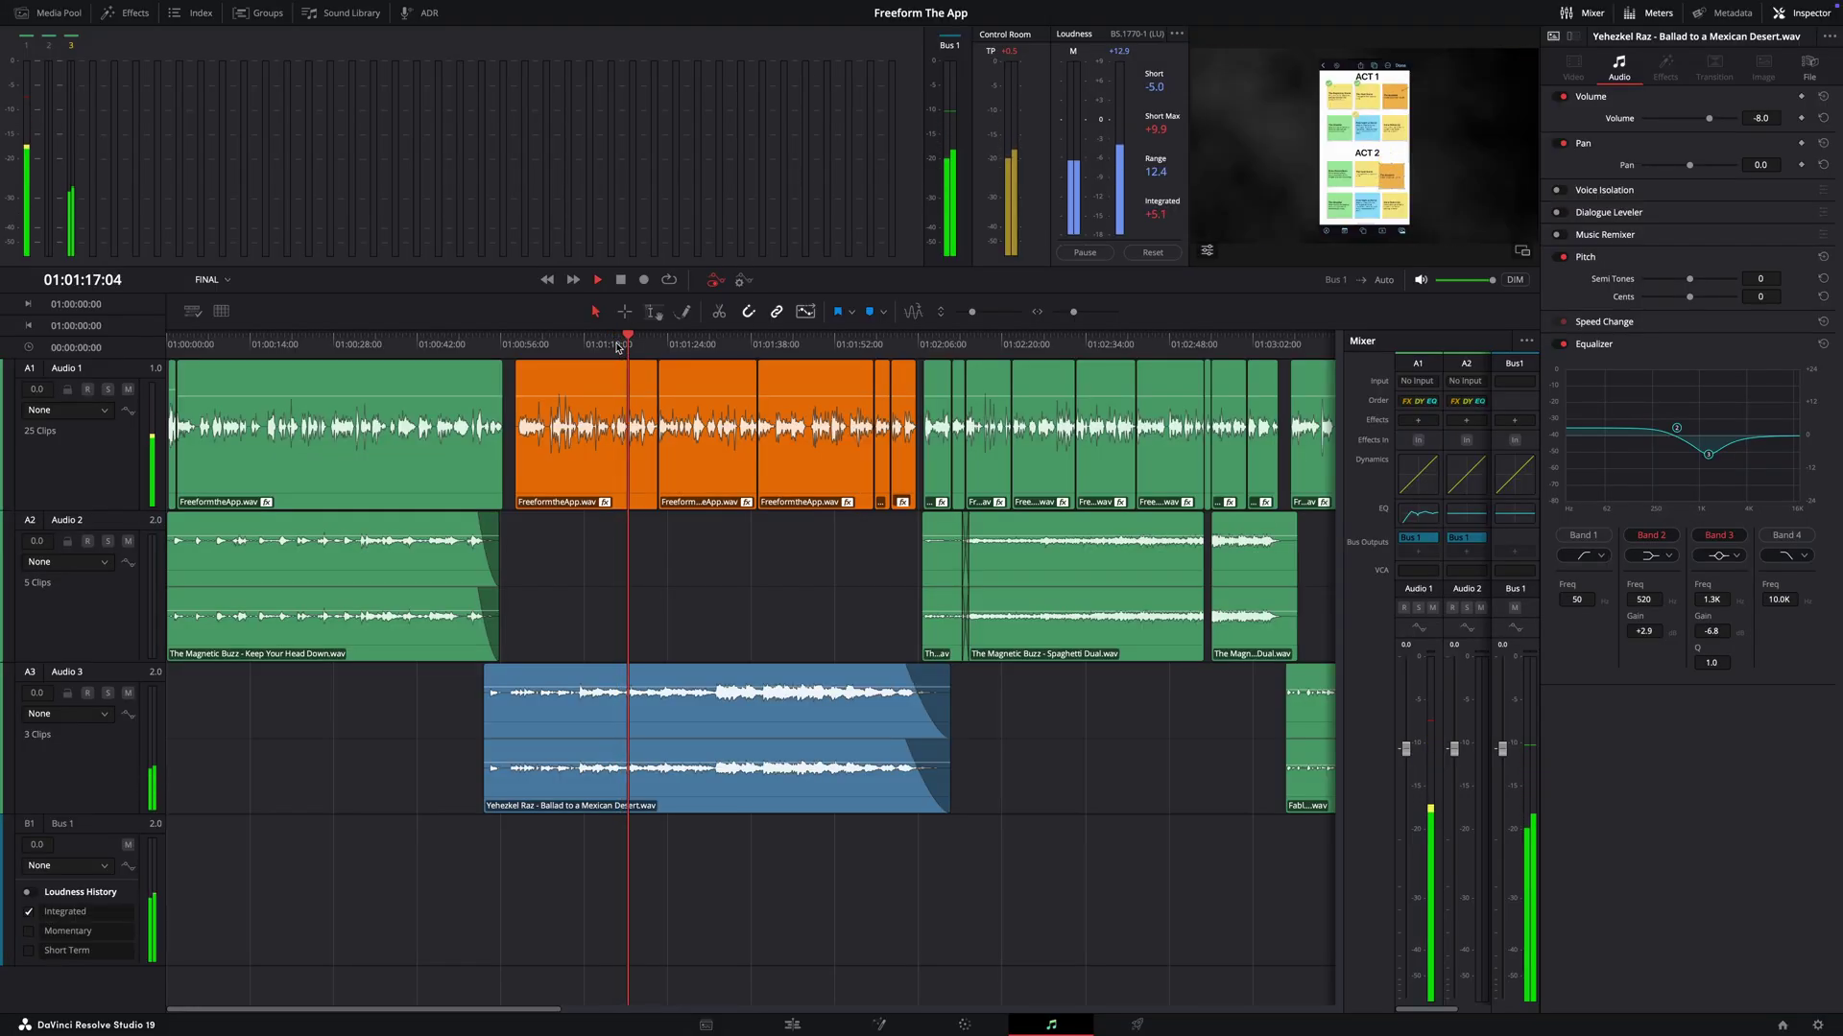
Step: Stop playback and drag out the fade-out at the end of the Audio 3 music clip
key(space)
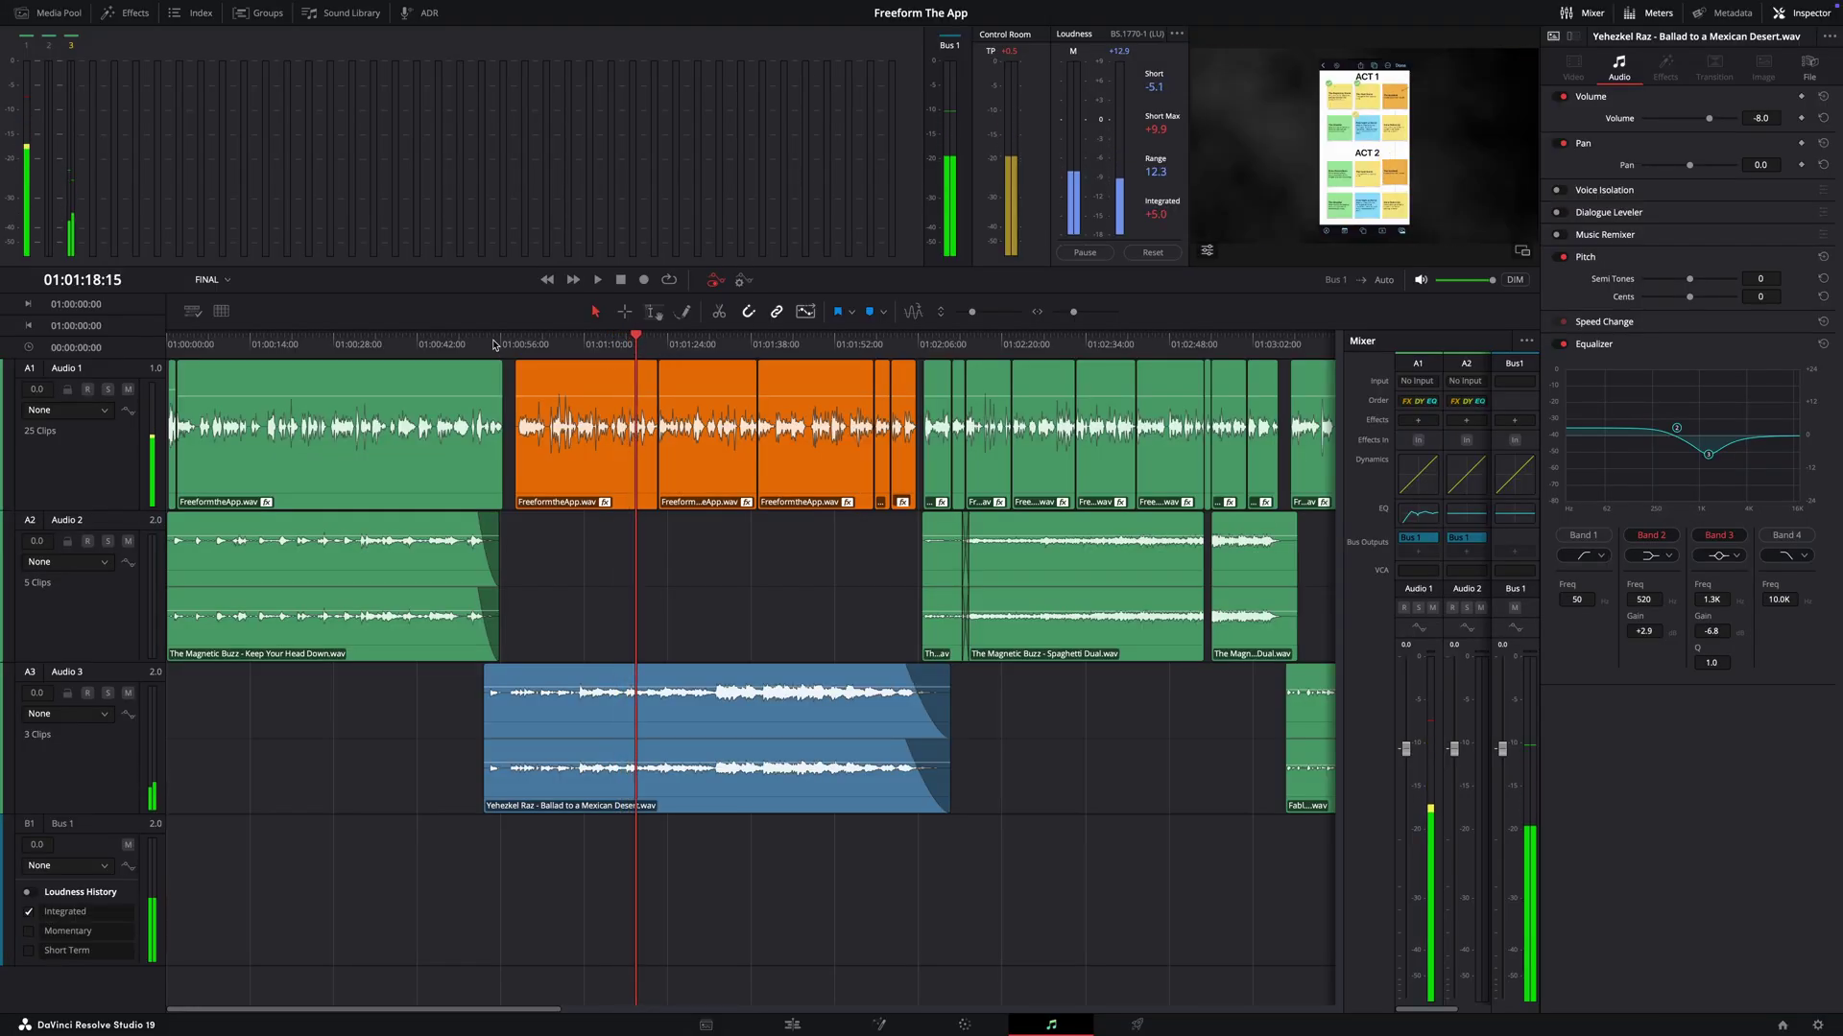
click(917, 377)
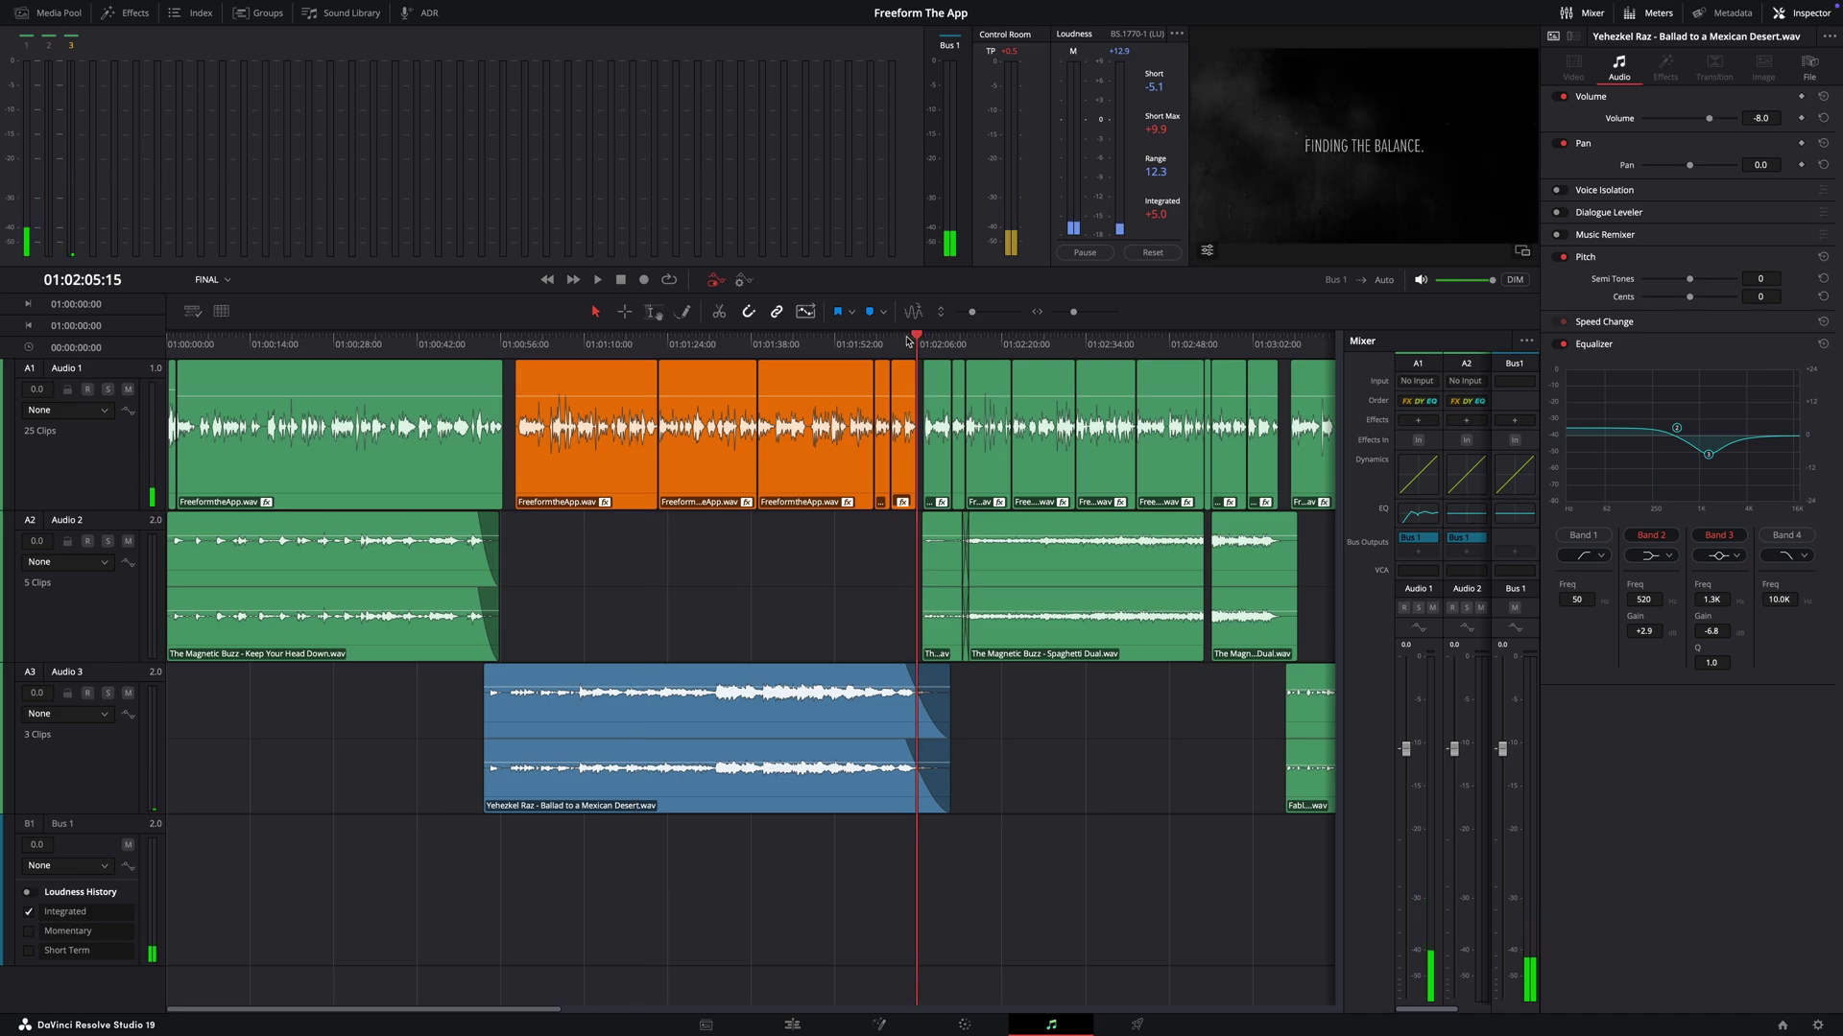
mouse_move(939, 714)
drag(934, 665, 950, 665)
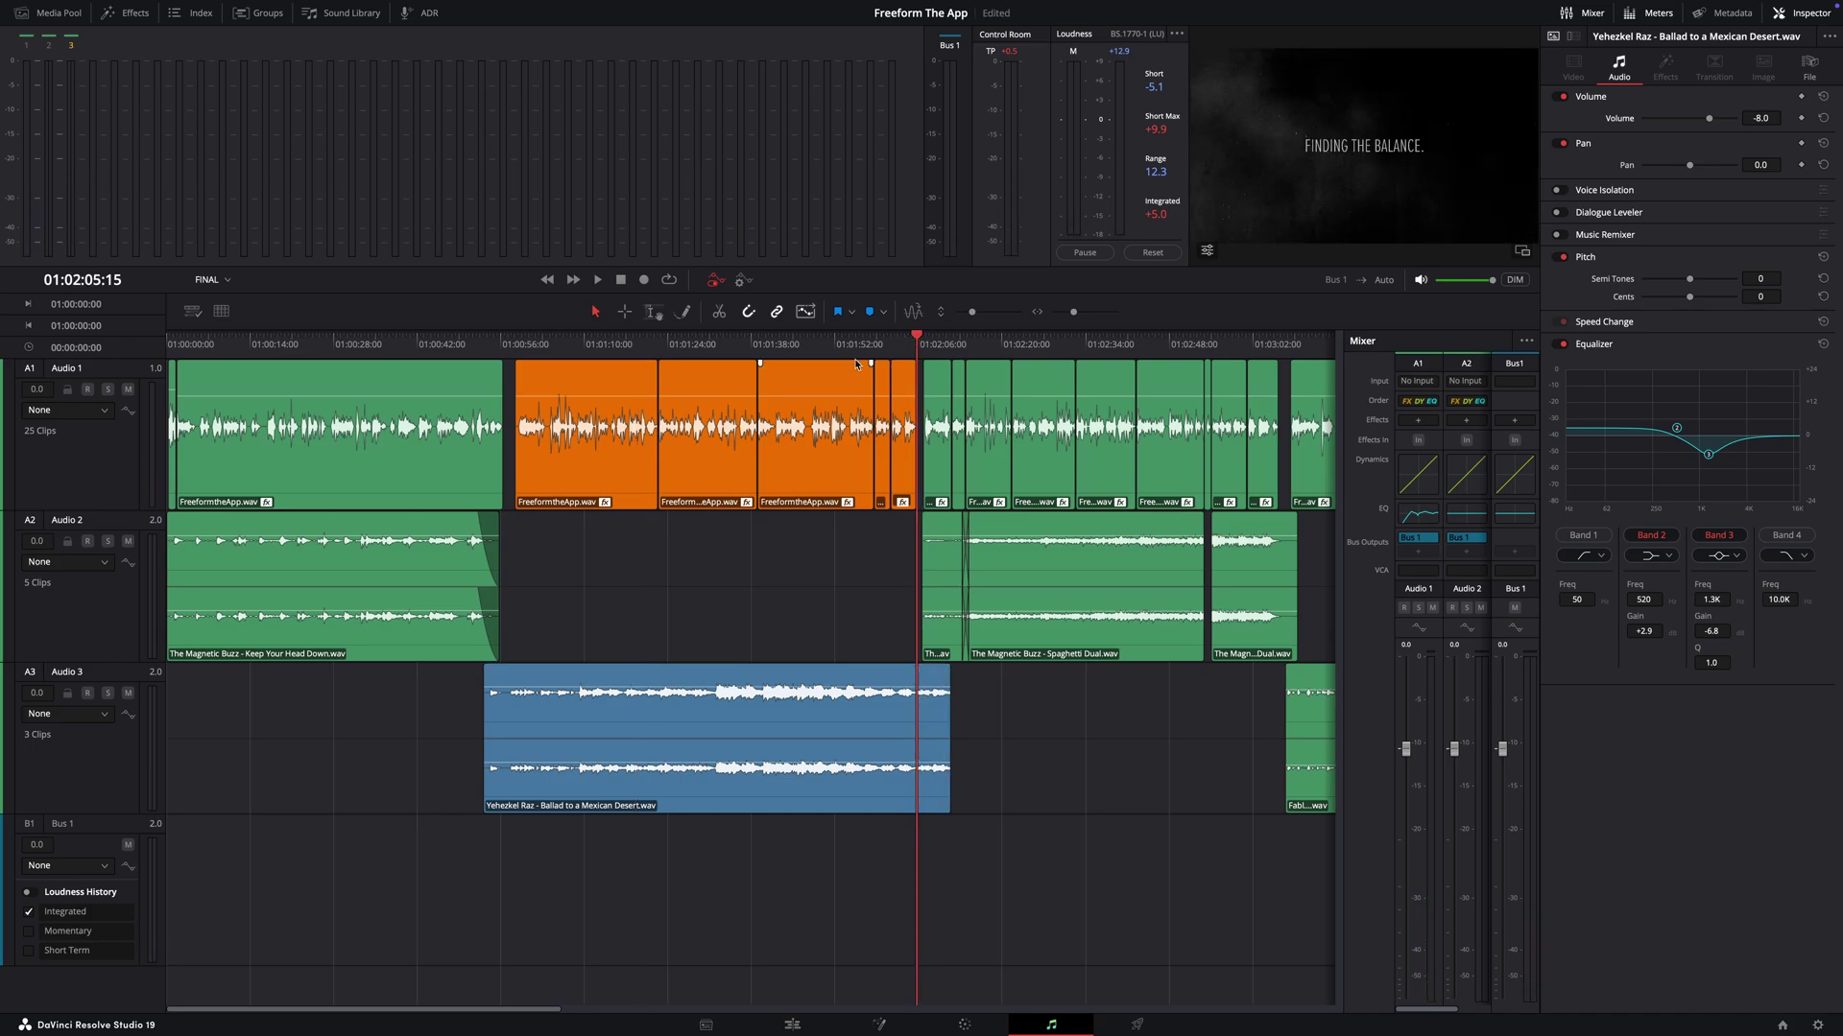
Step: Replay the clip ending twice from about 01:02:01 to review it, then show Audio 3's track settings
click(888, 344)
key(space)
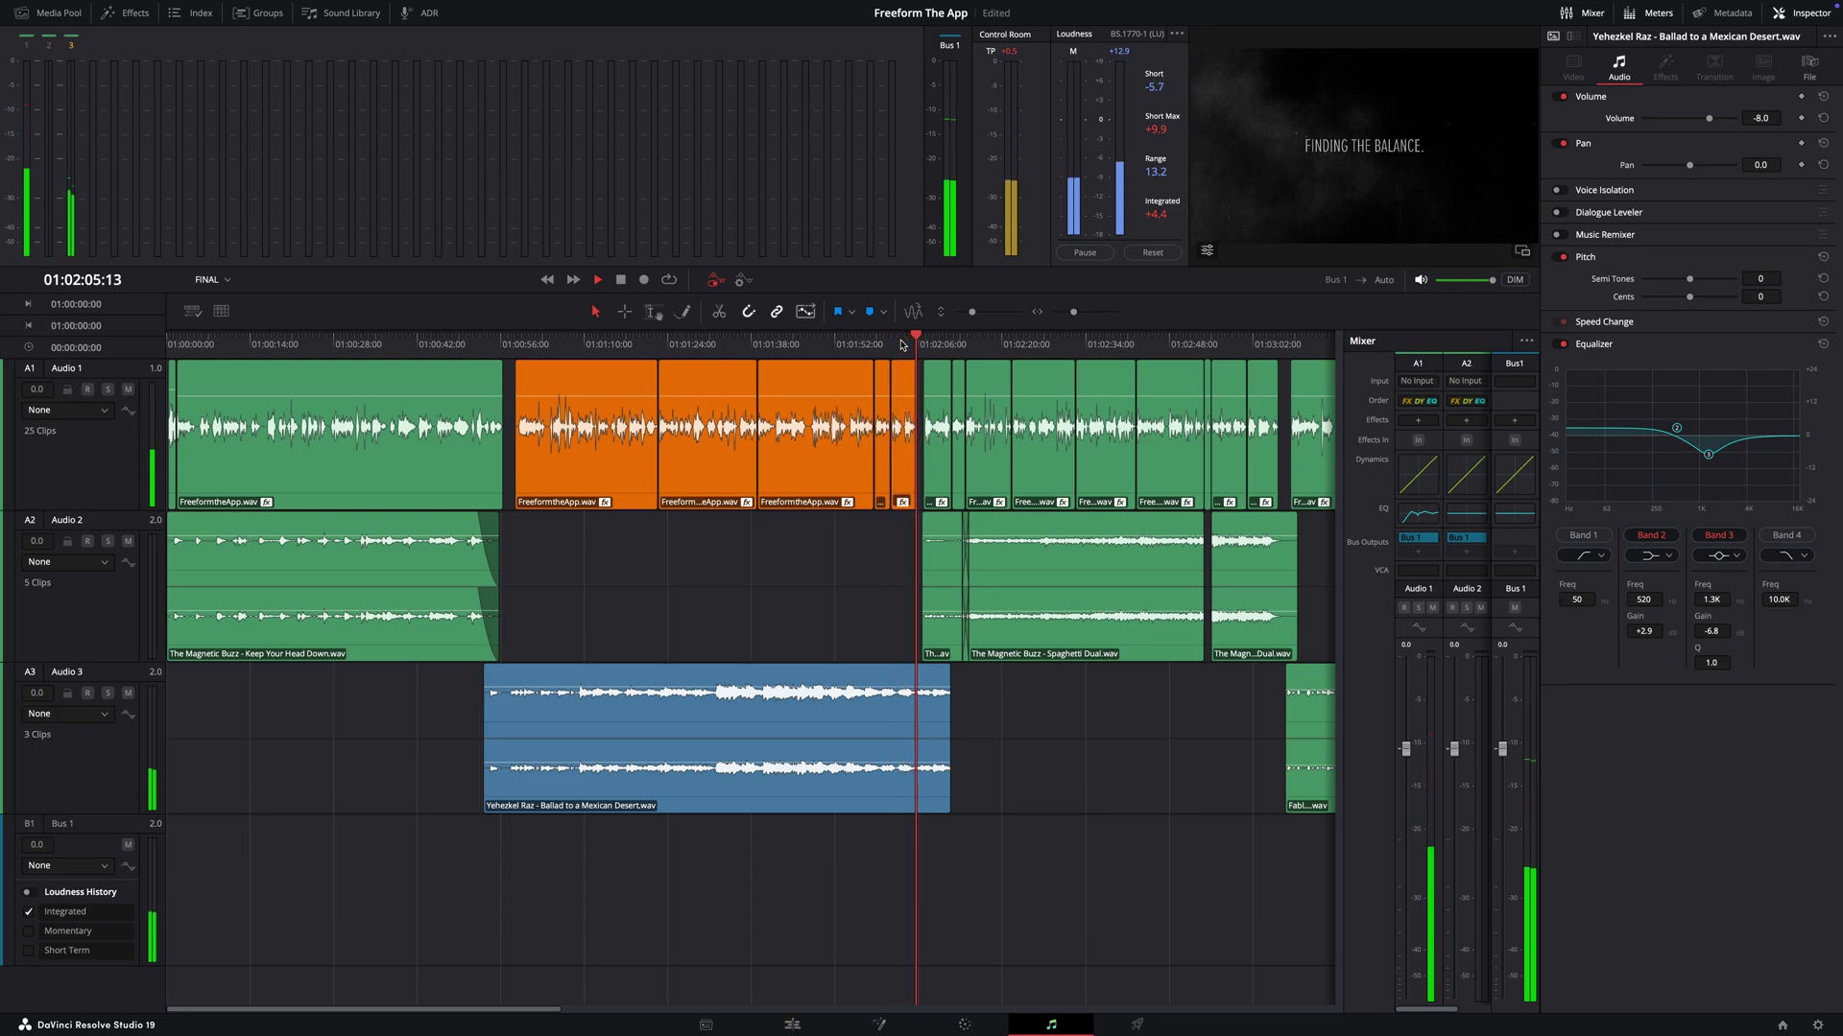
key(space)
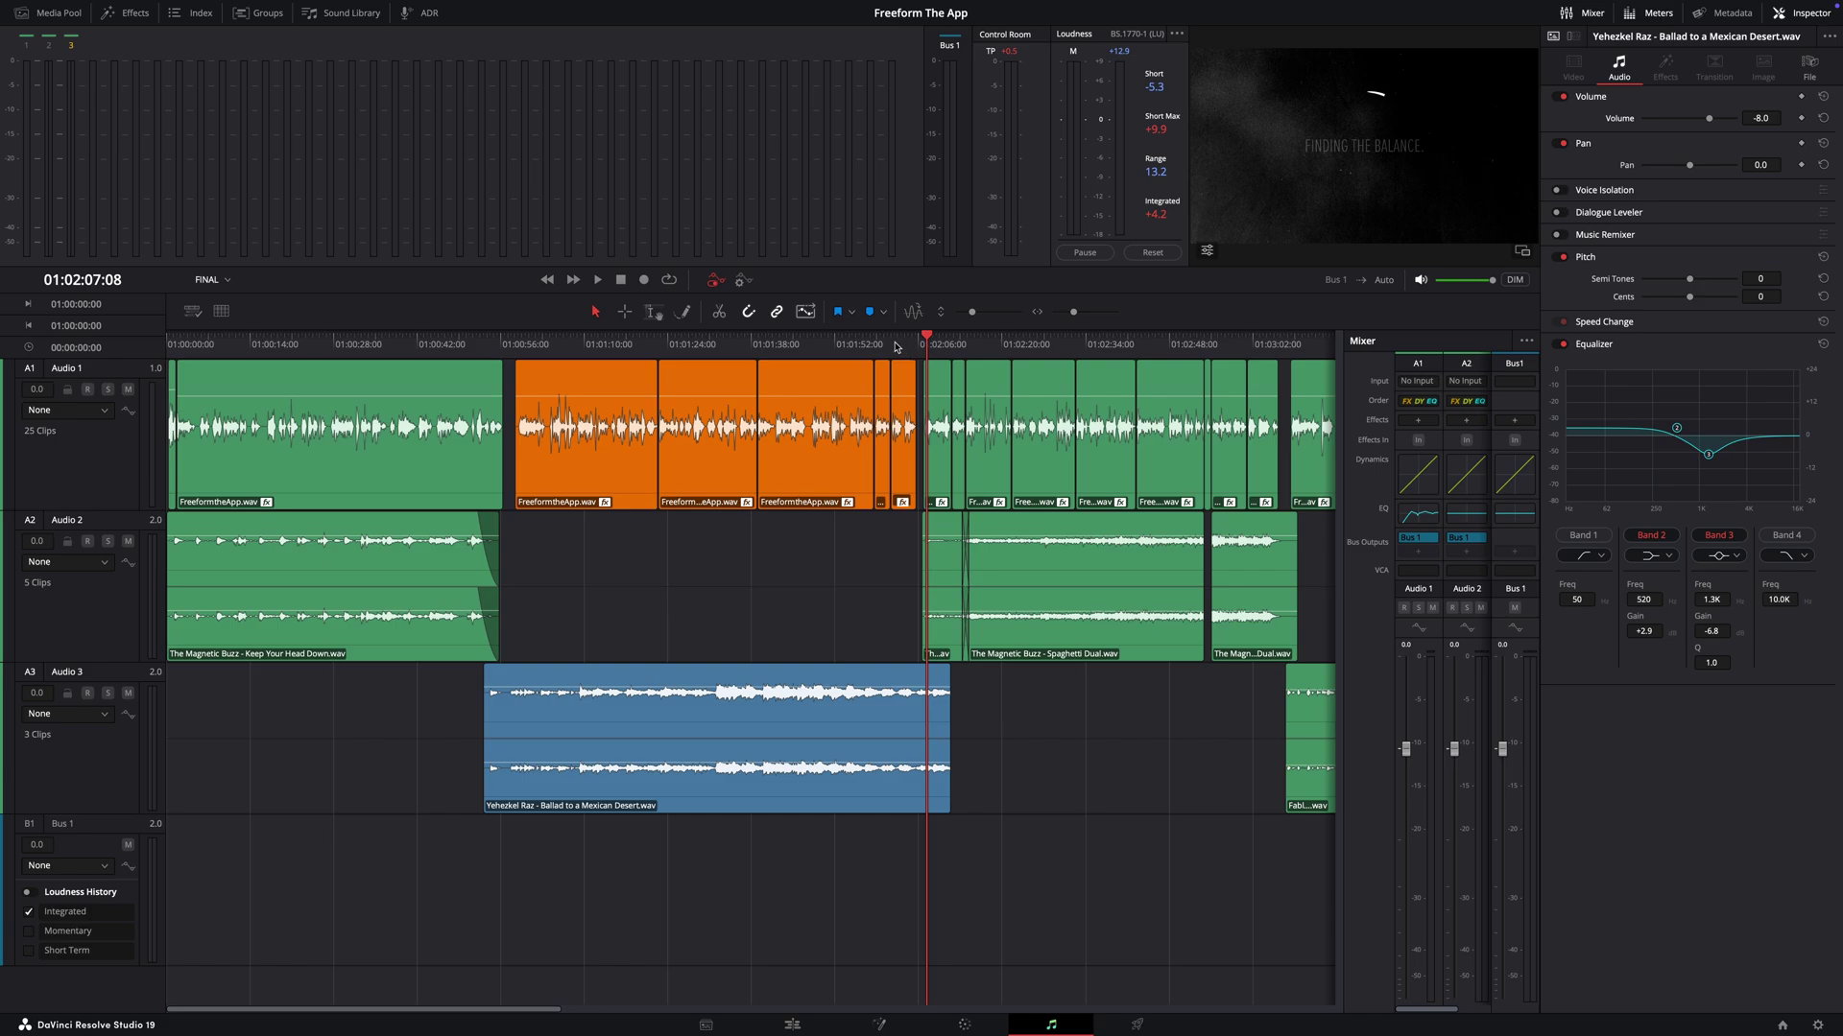
click(891, 345)
key(space)
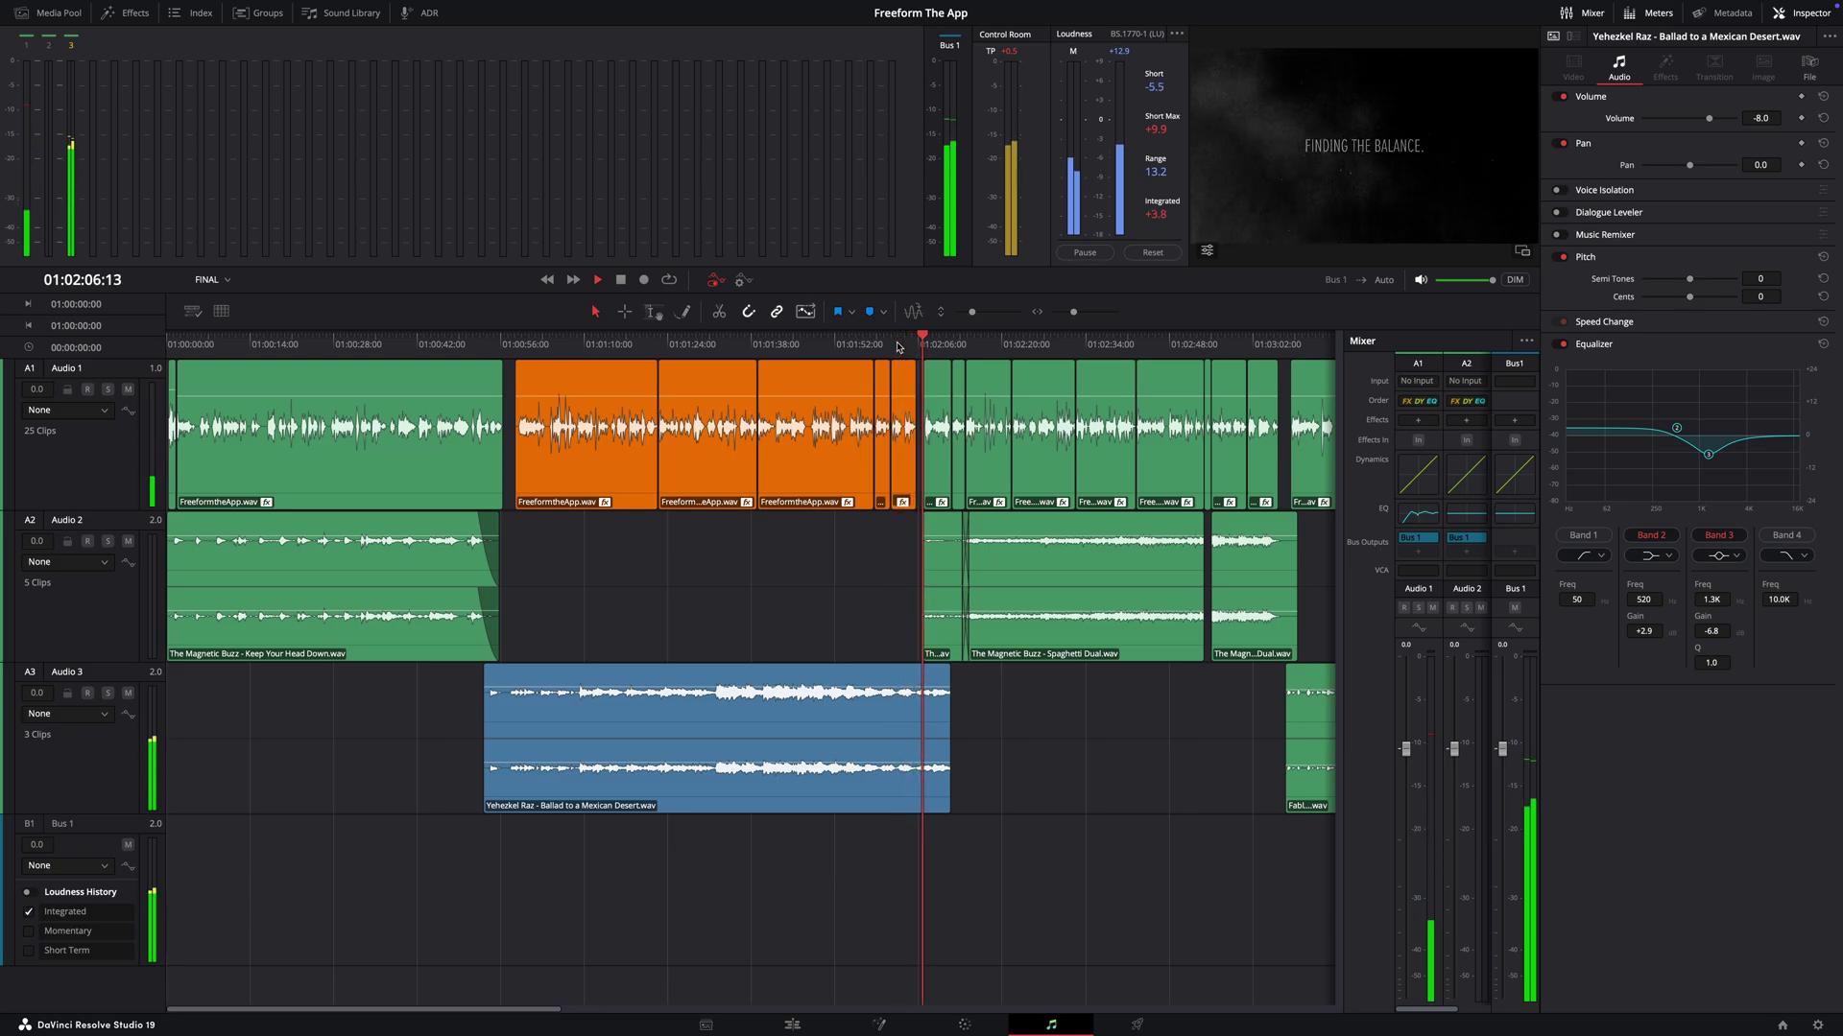
key(space)
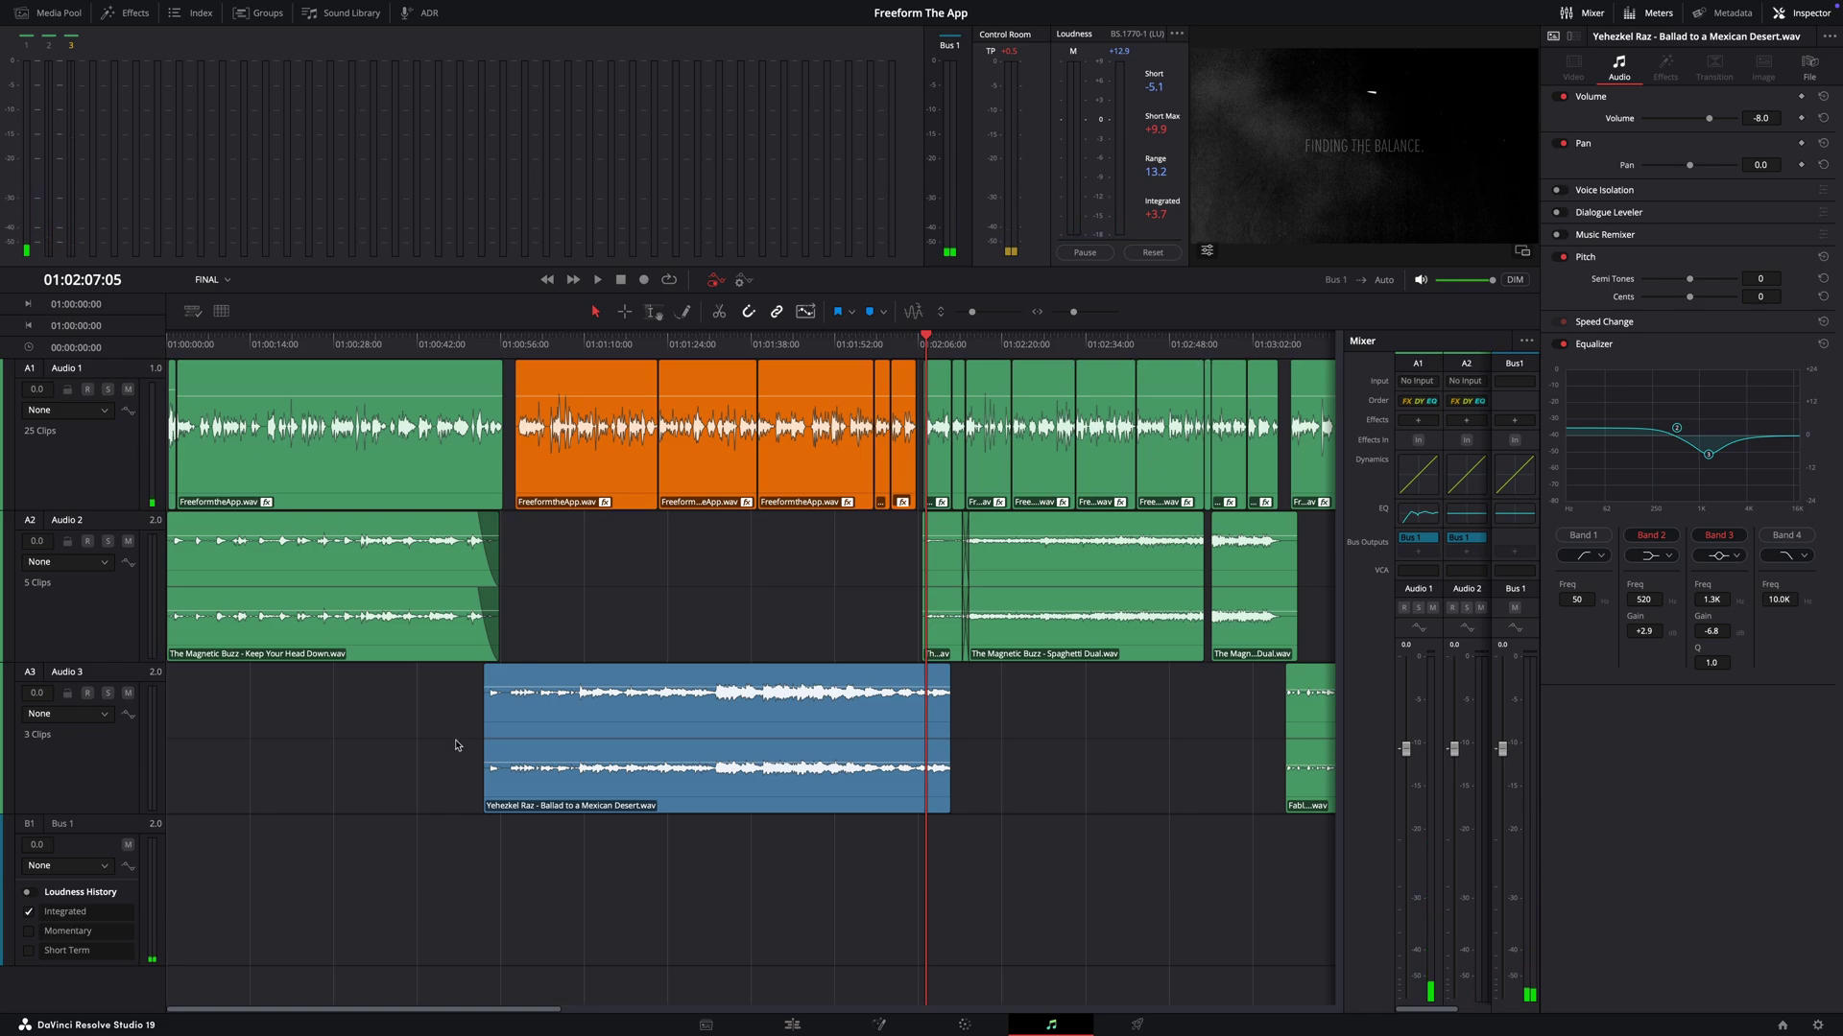
click(112, 779)
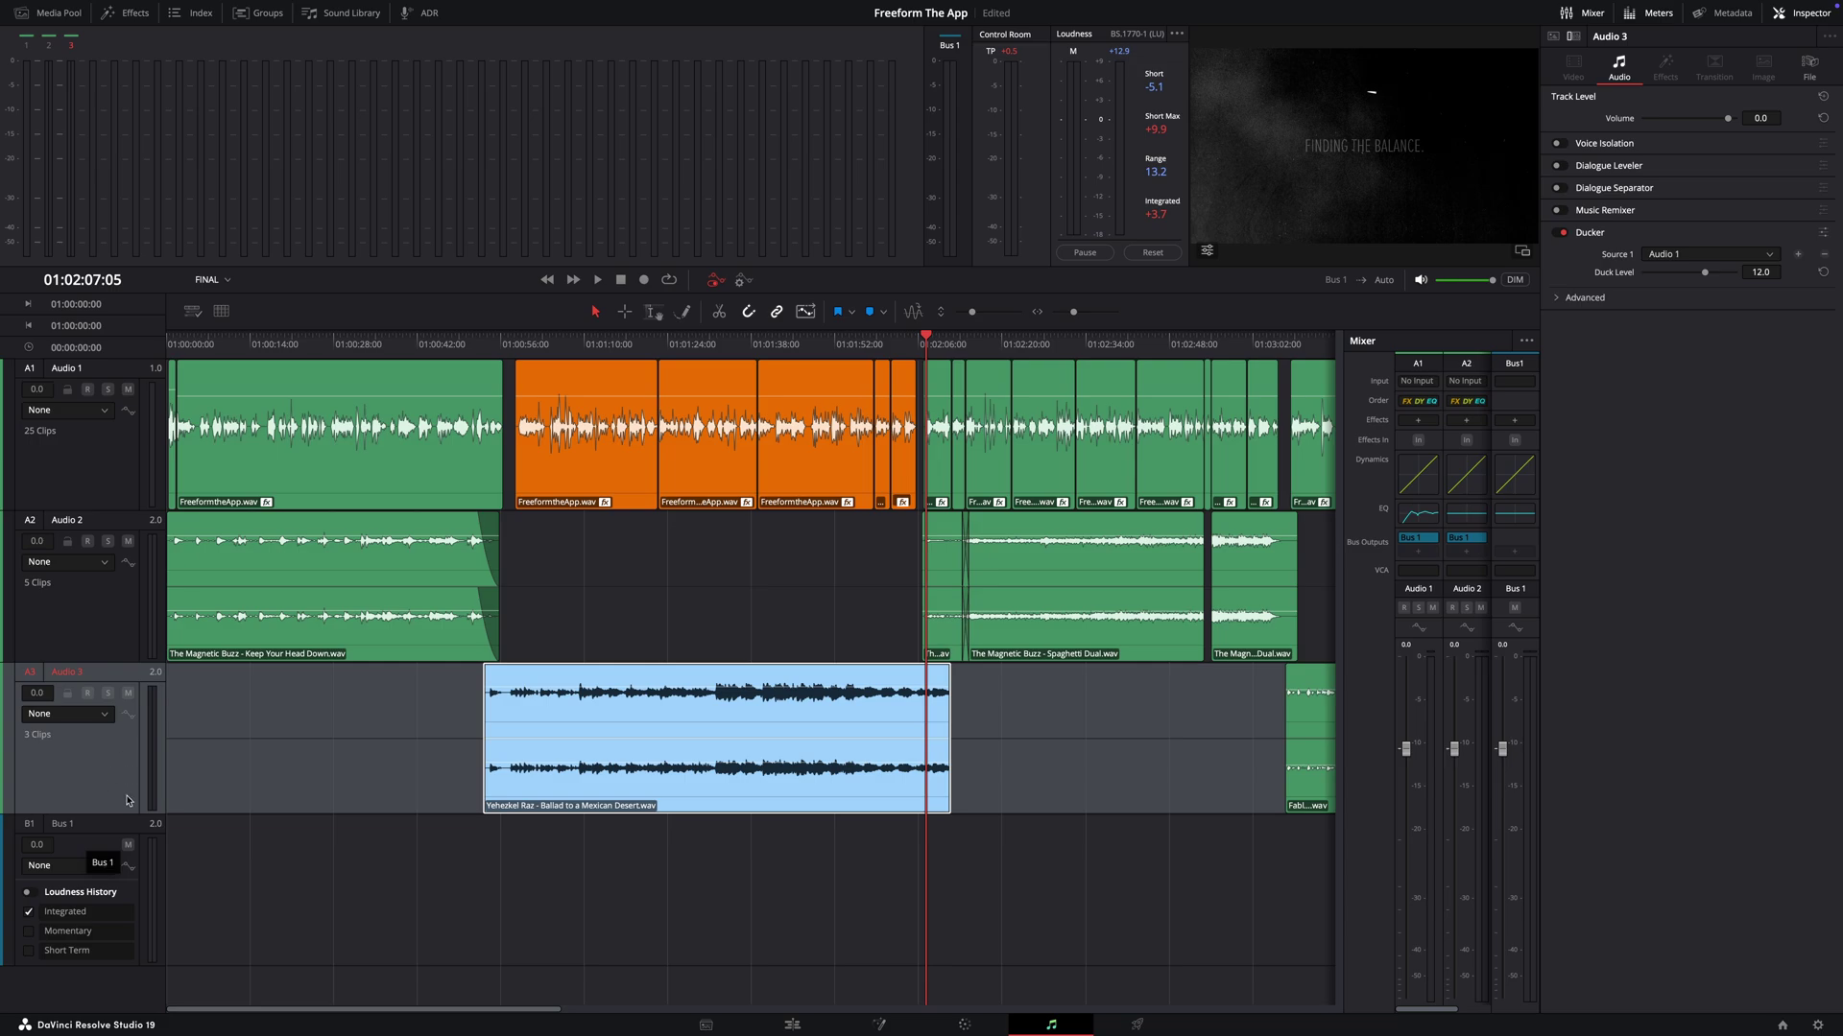
Step: Compare Bus 1, Audio 3 (Advanced expanded) and Audio 2 Ducker settings, ending on Audio 2 at 18.0
click(113, 850)
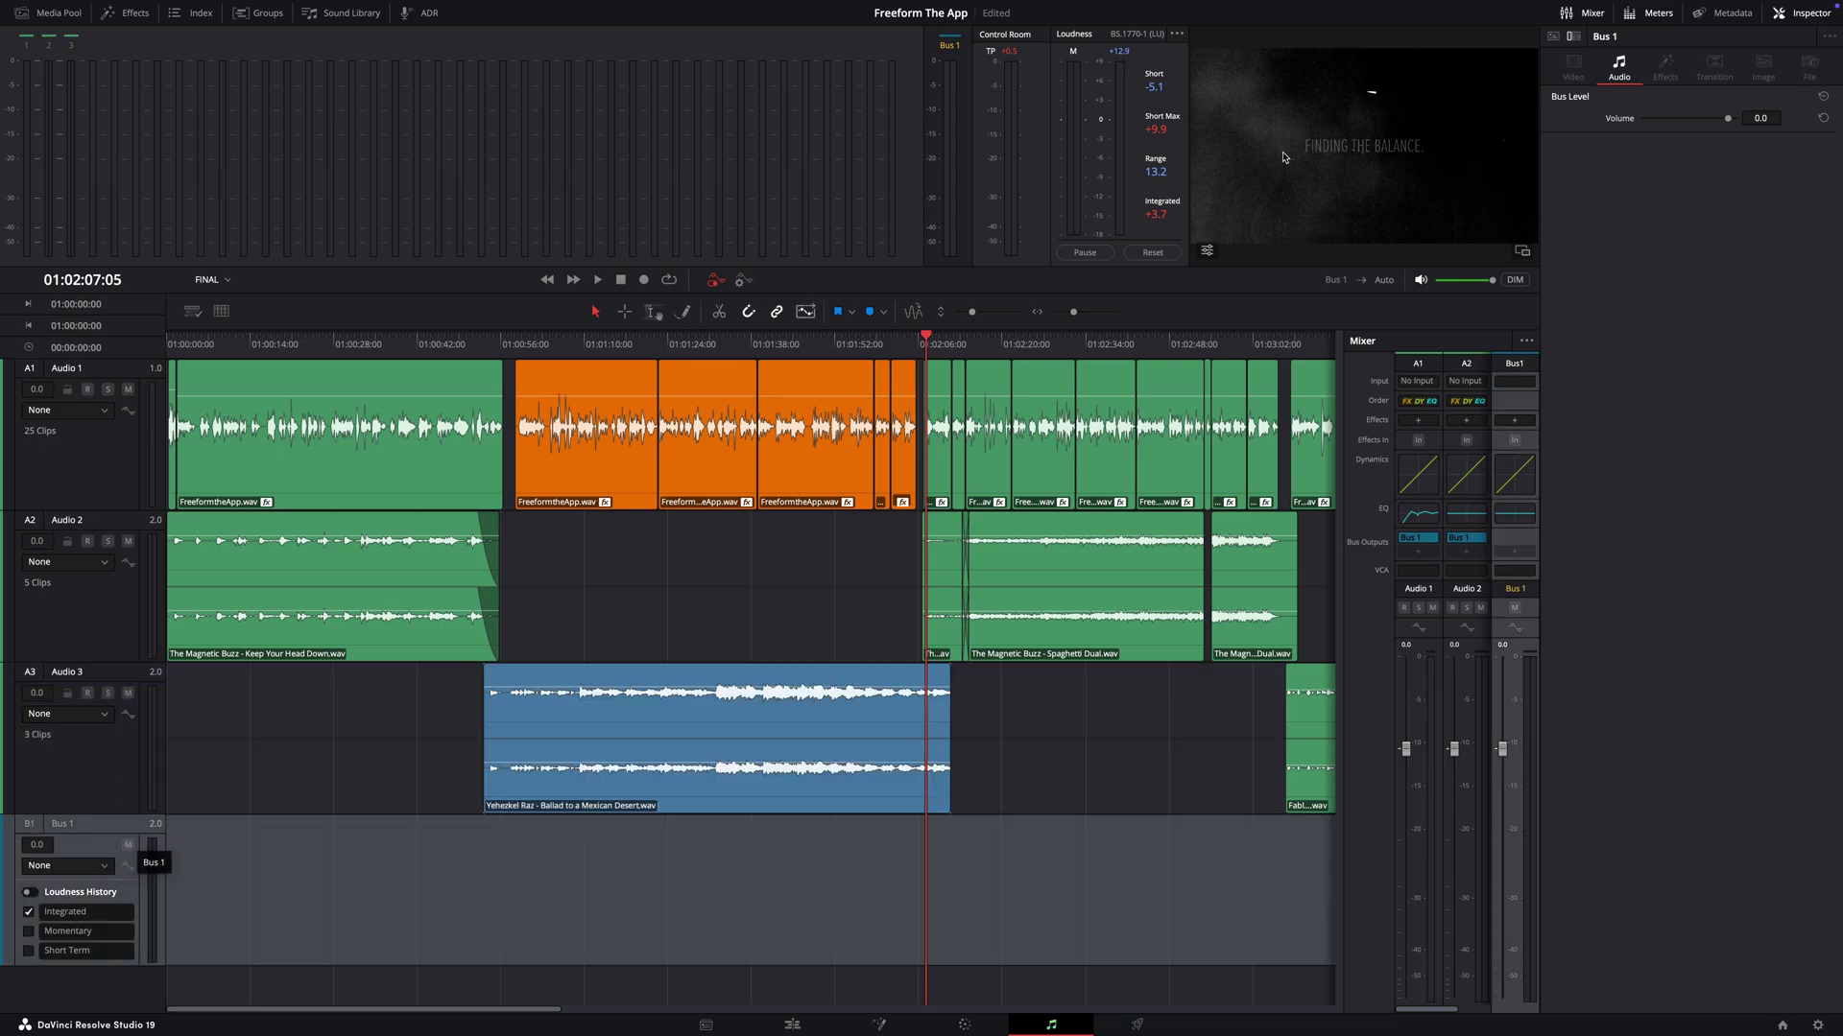
click(107, 776)
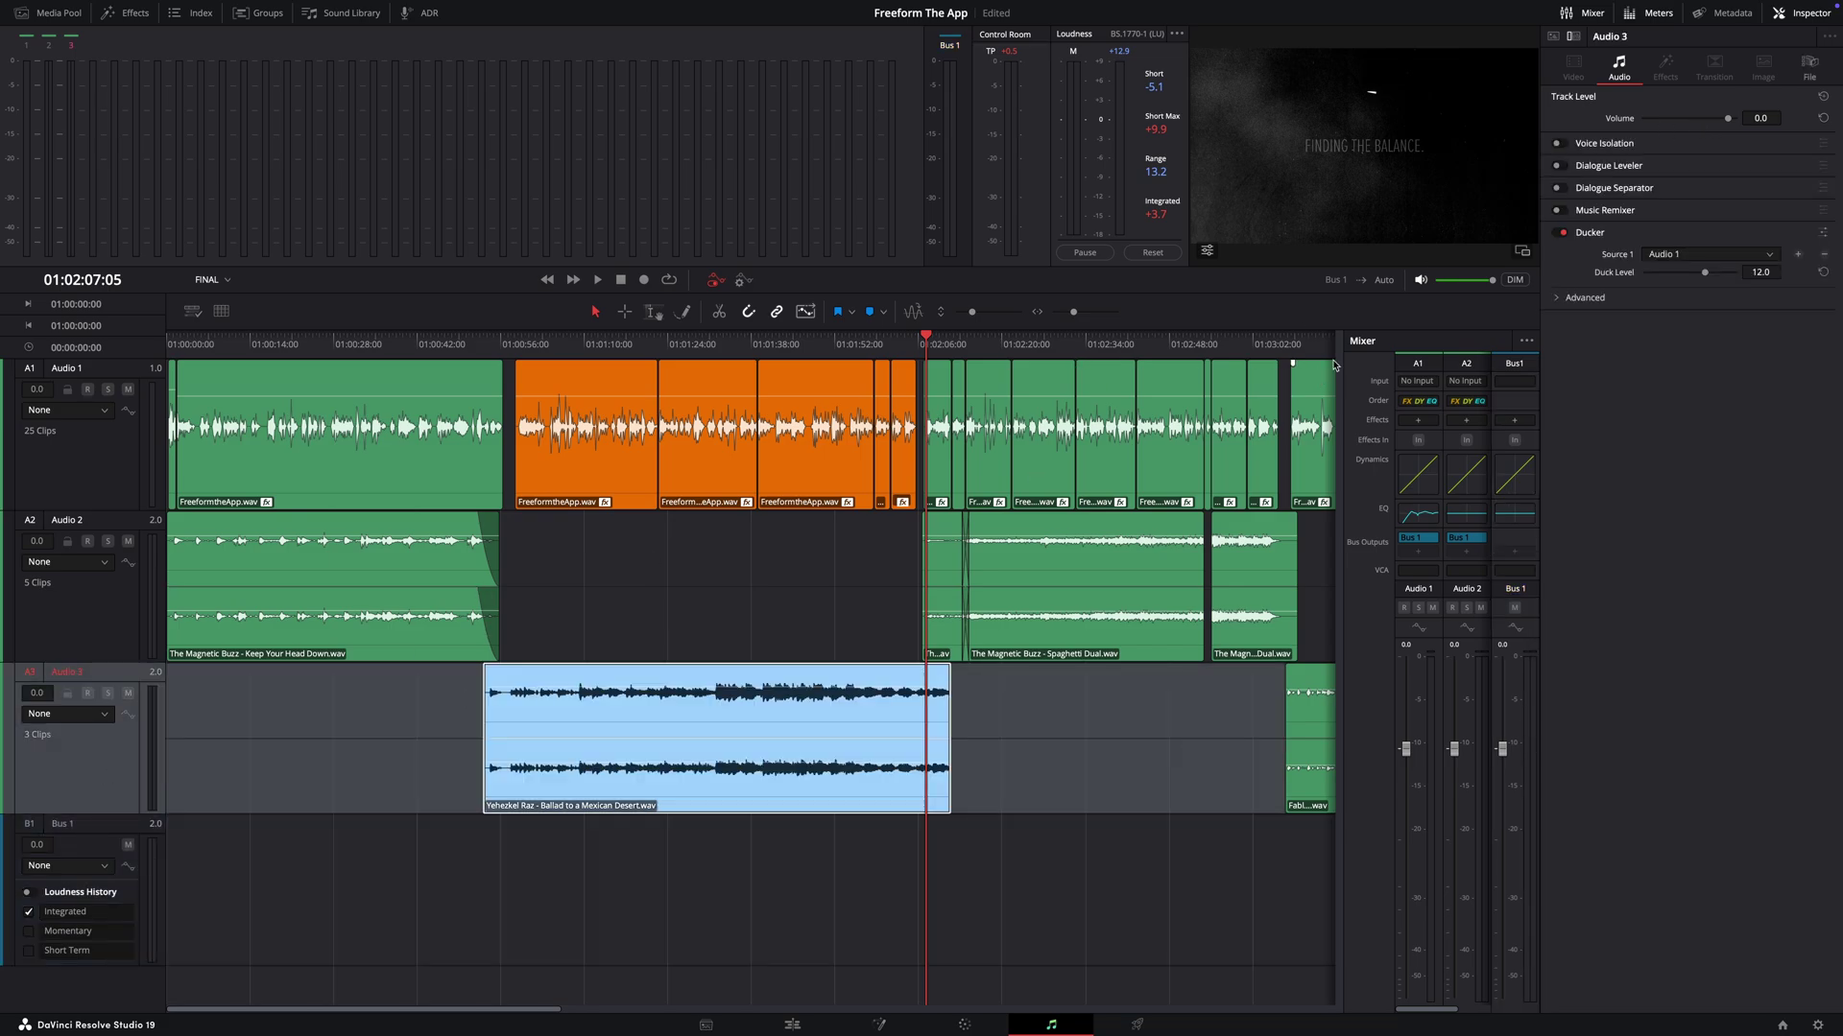
click(1560, 299)
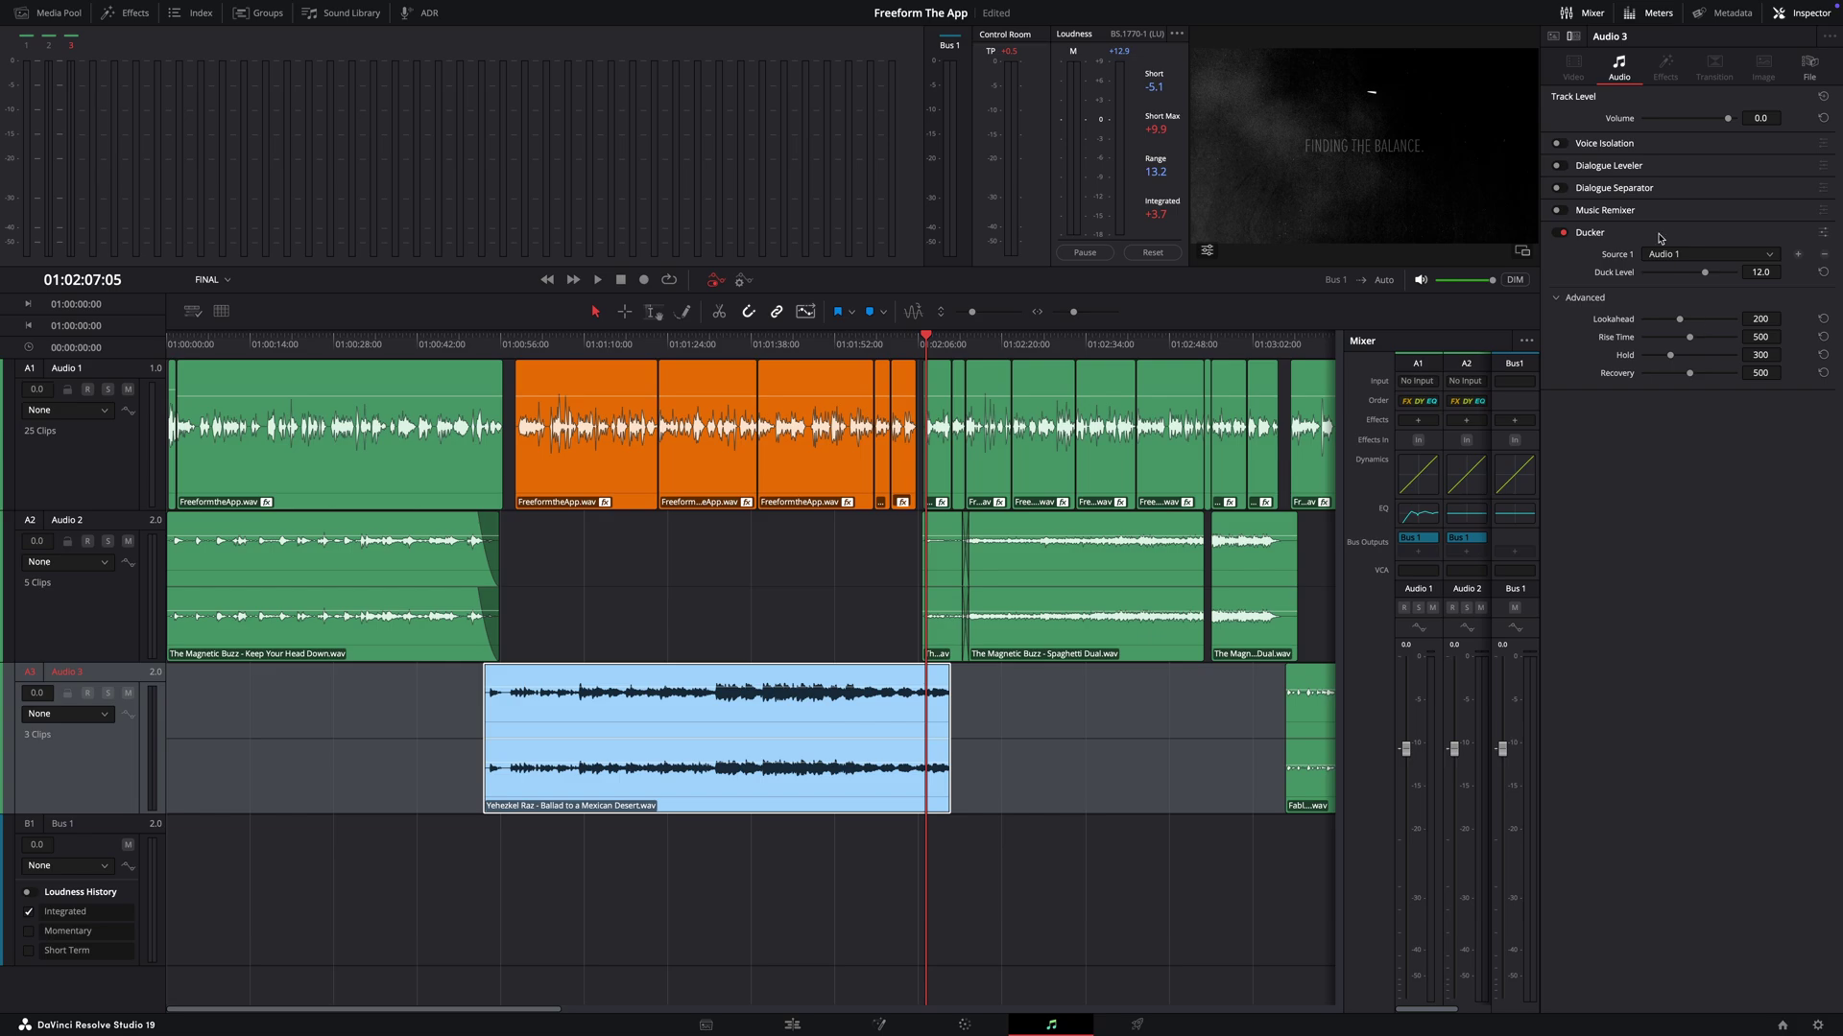
click(82, 637)
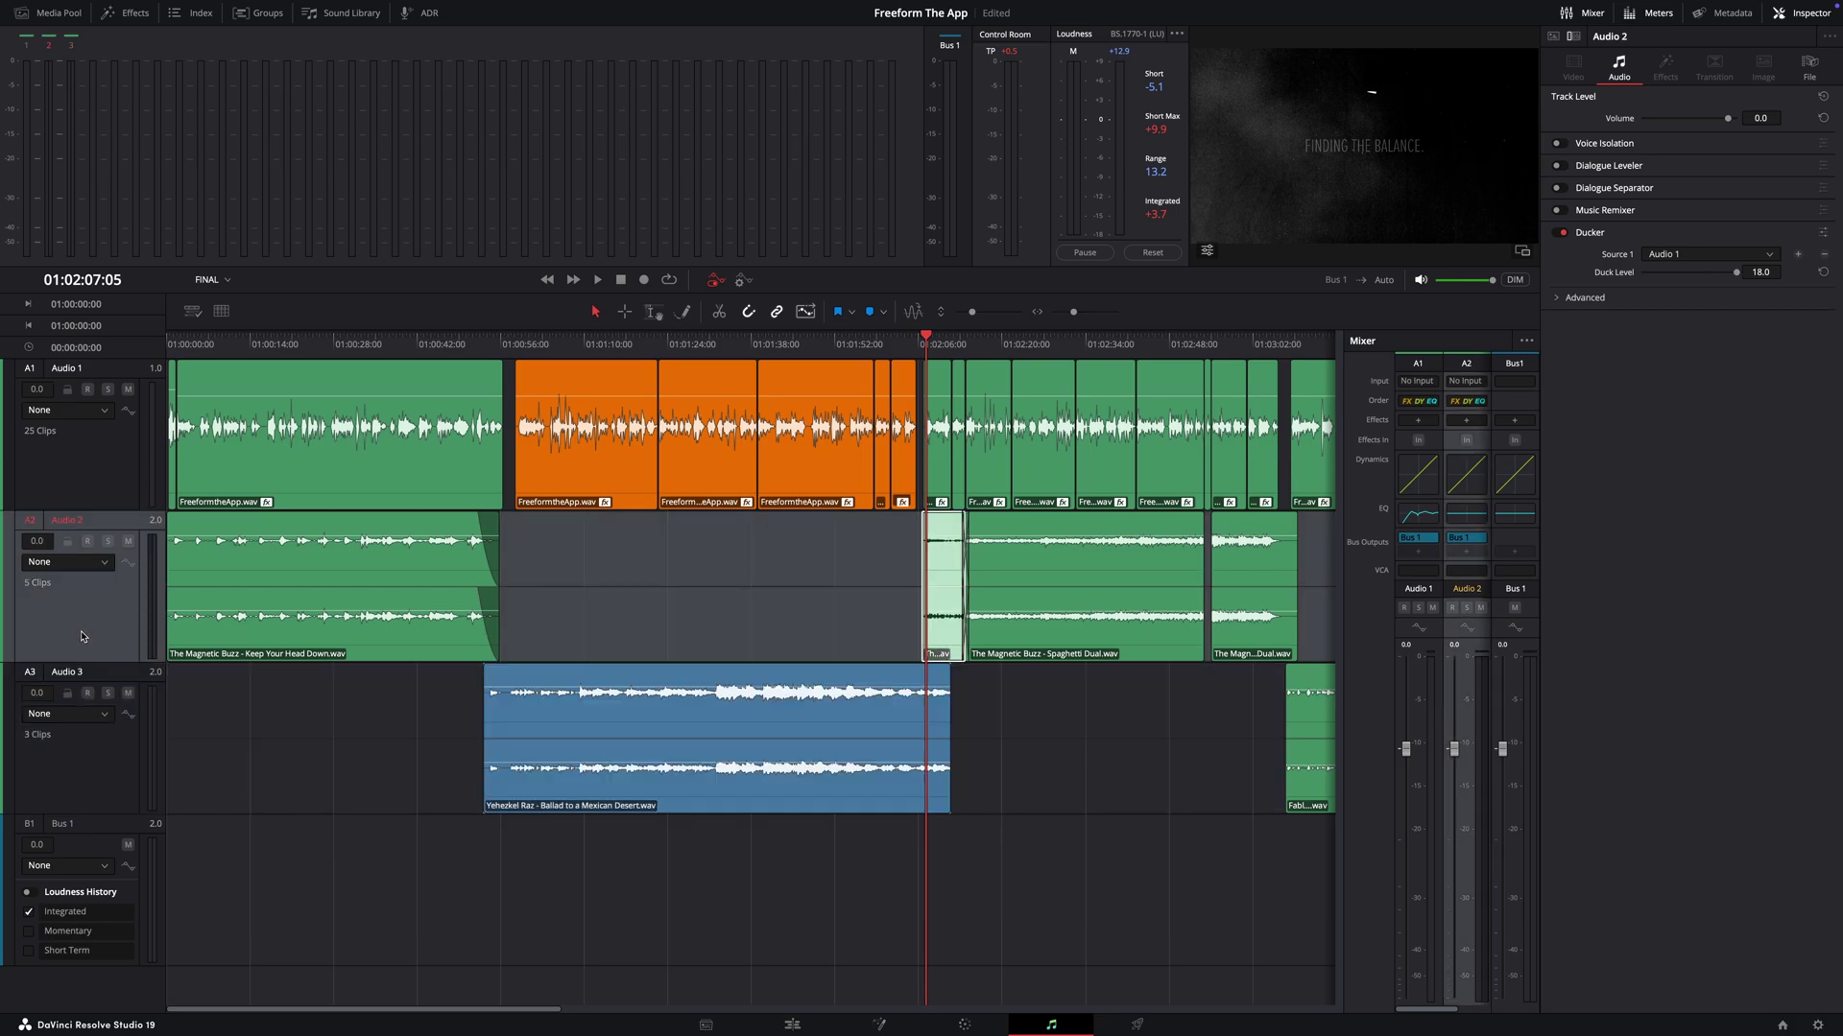
click(114, 748)
click(118, 632)
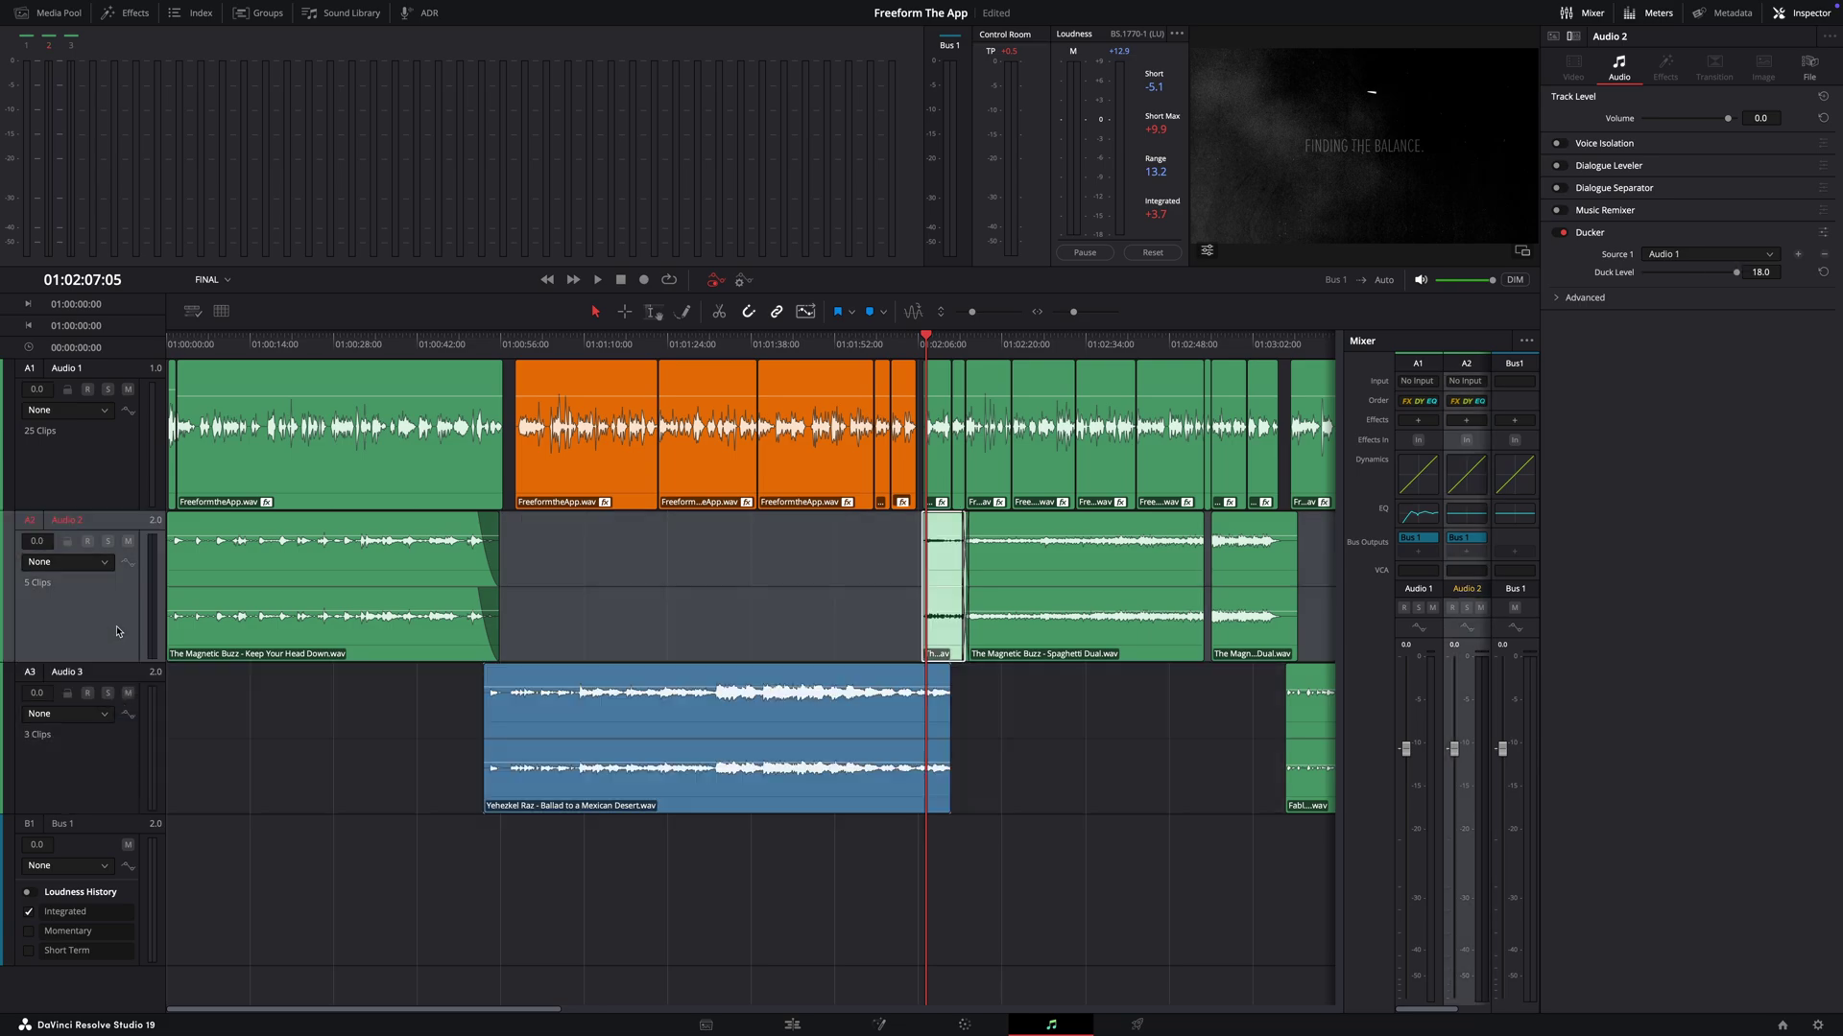